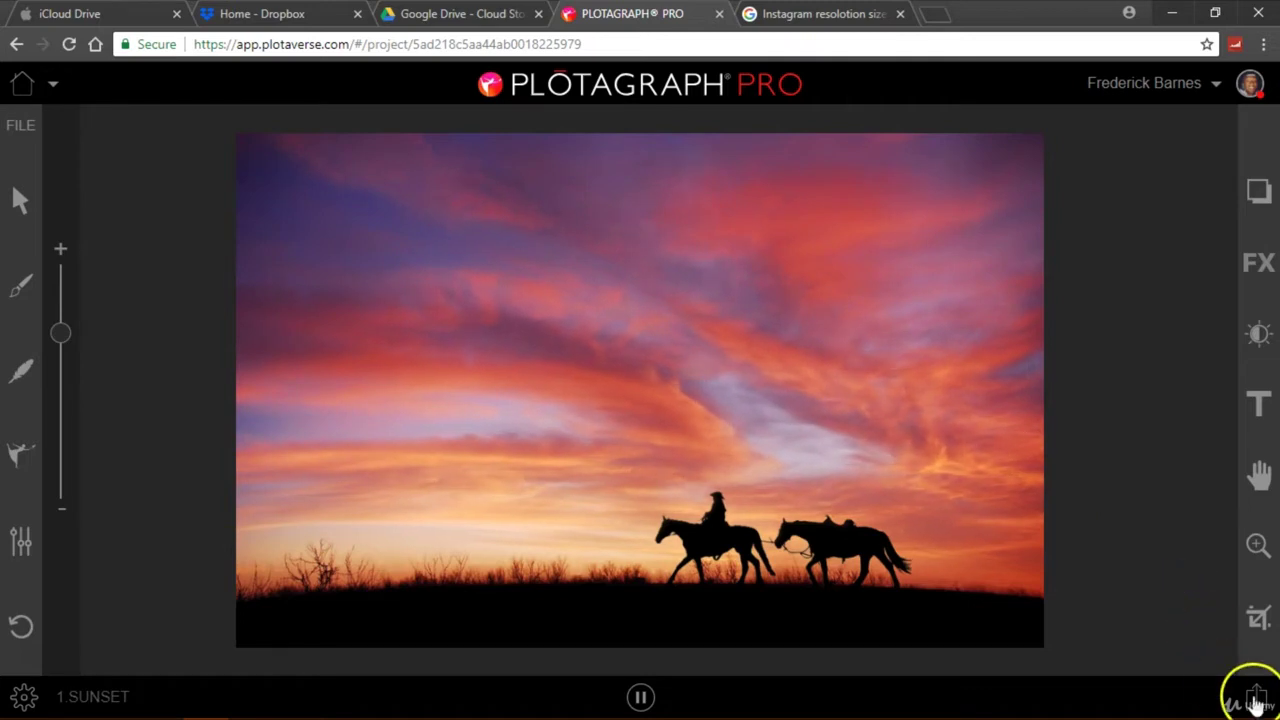
In custom export settings, set image size to the 1,920px maximum, MP4 format and 60 Fps
{"action": "left_click", "coordinate": [1257, 700]}
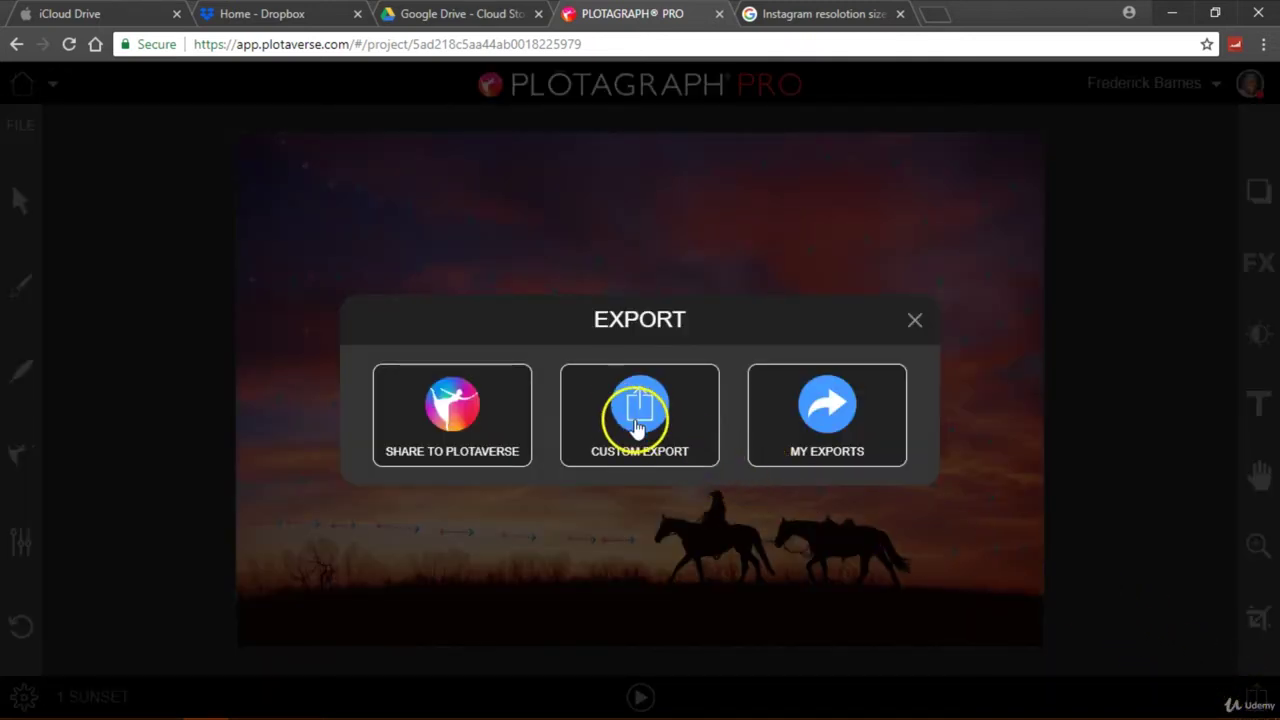
{"action": "left_click", "coordinate": [628, 422]}
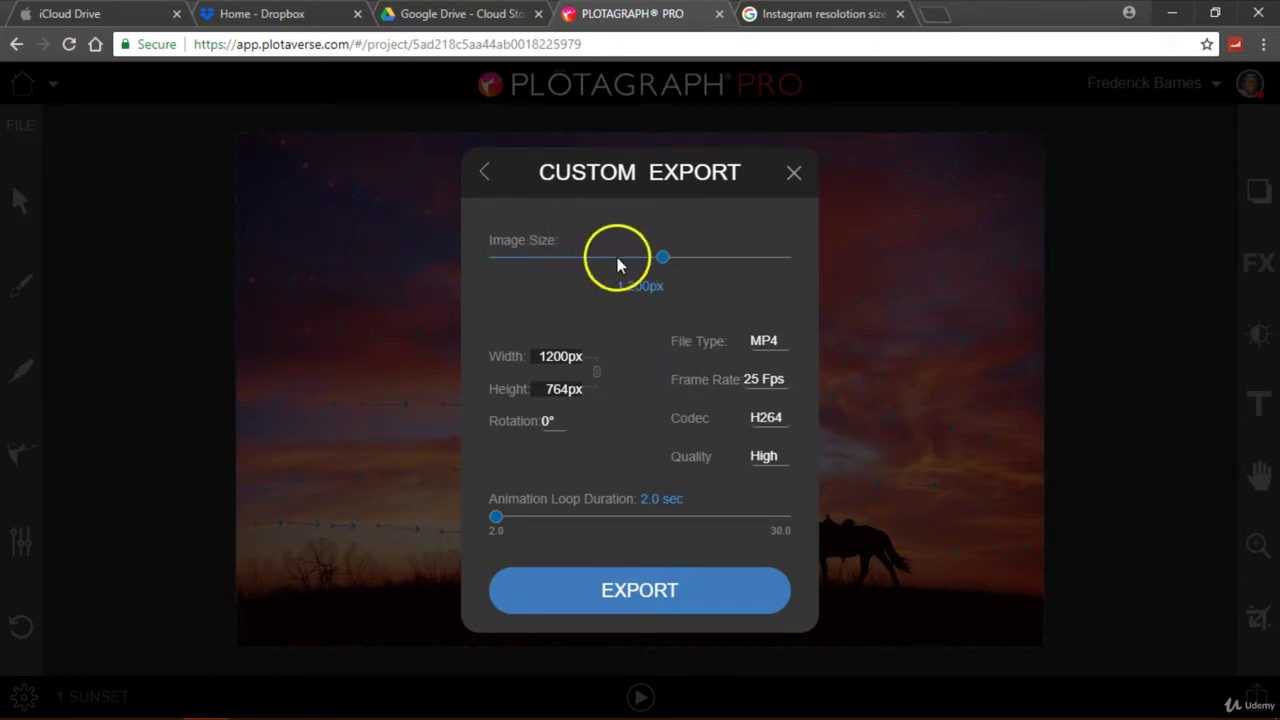
{"action": "left_click_drag", "start_coordinate": [674, 260], "coordinate": [783, 257]}
{"action": "left_click", "coordinate": [763, 341]}
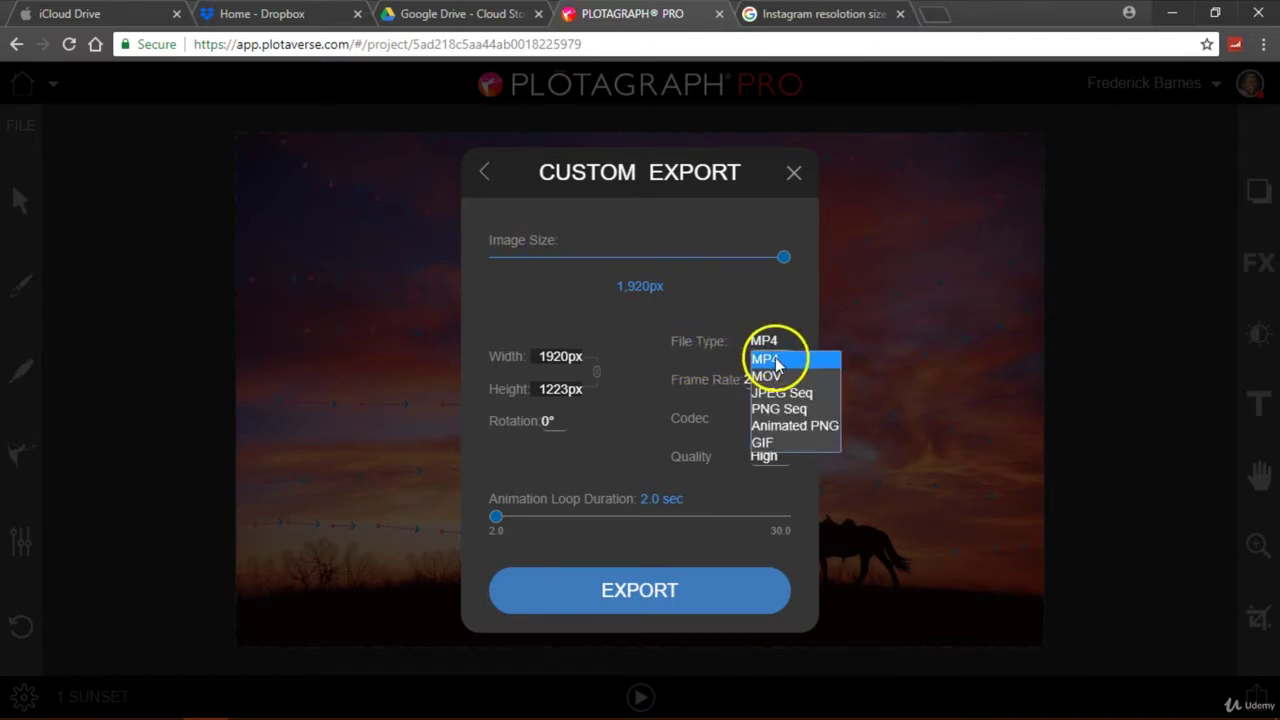
{"action": "left_click", "coordinate": [683, 388]}
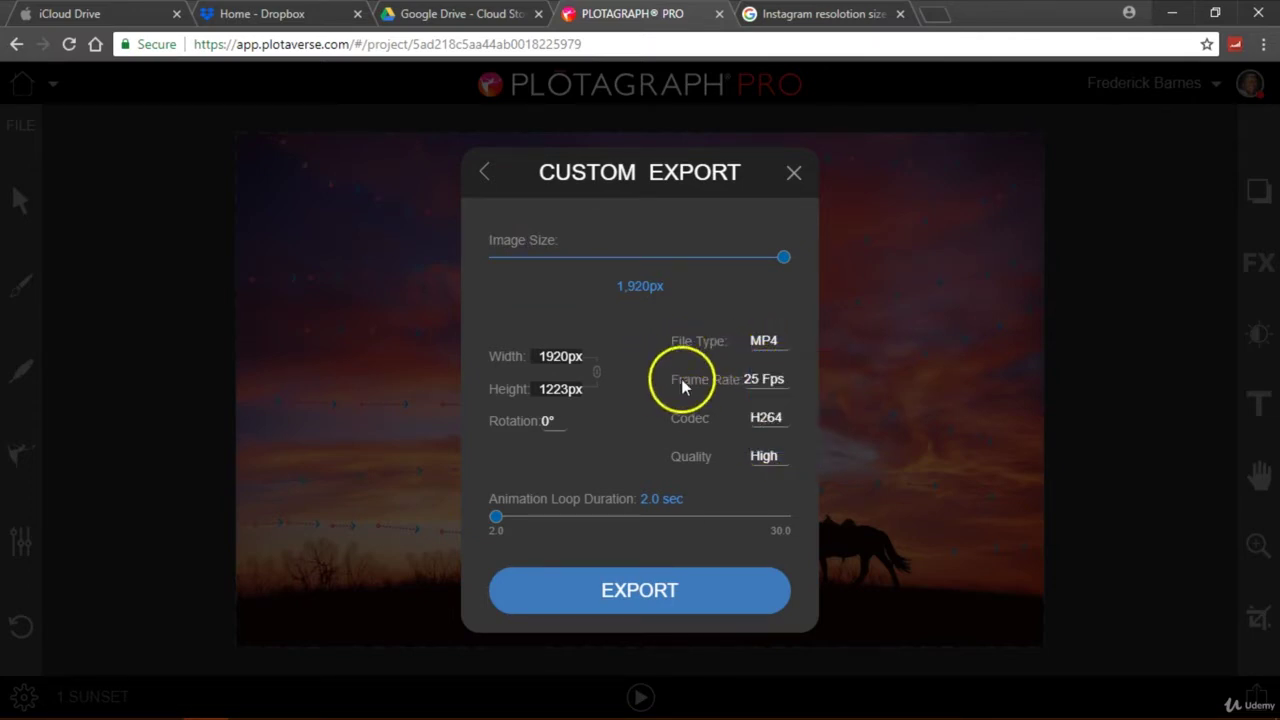
{"action": "left_click", "coordinate": [772, 381]}
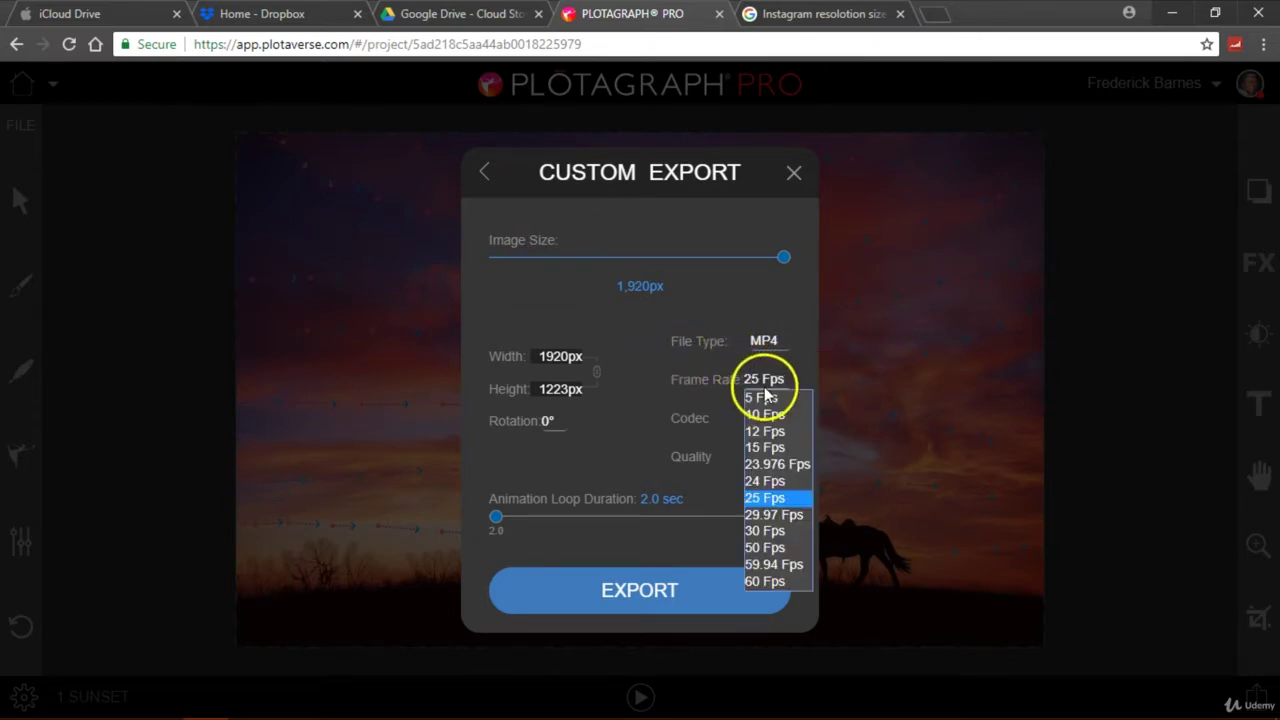
{"action": "left_click", "coordinate": [790, 586]}
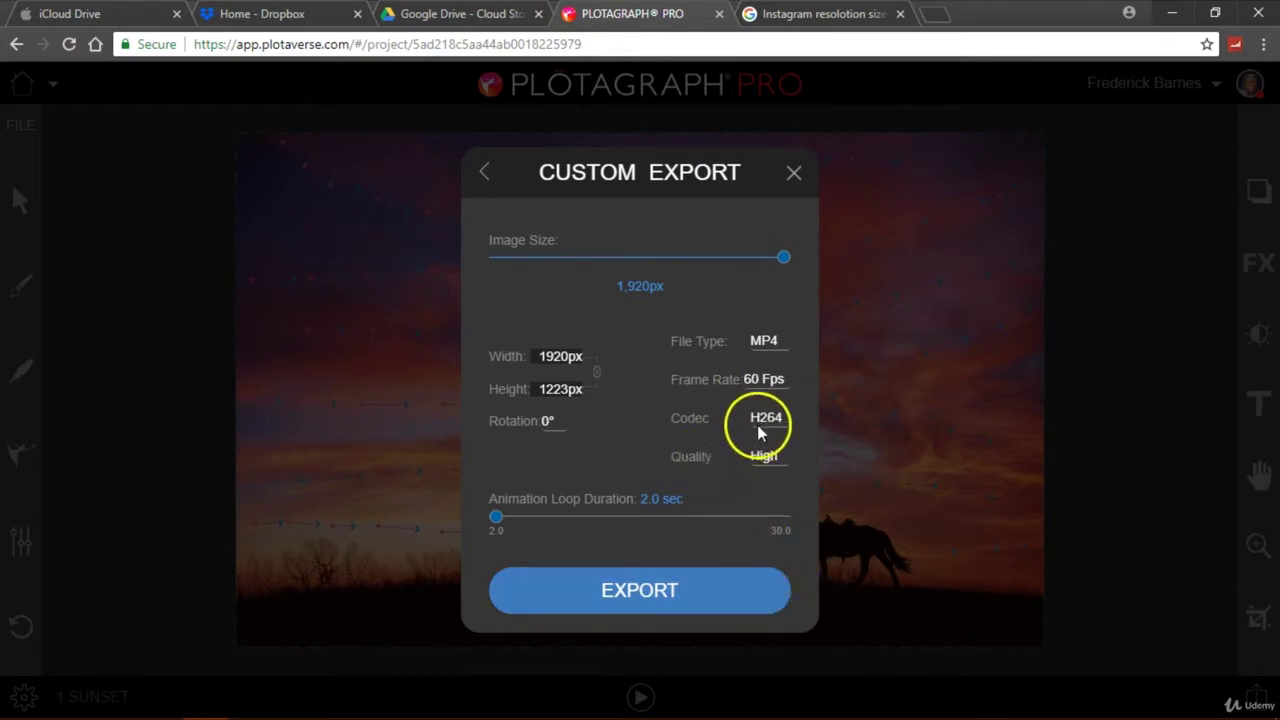
Keep the H264 codec, return the loop to 2.0 sec, and close without exporting
{"action": "left_click", "coordinate": [759, 432]}
{"action": "left_click", "coordinate": [703, 424]}
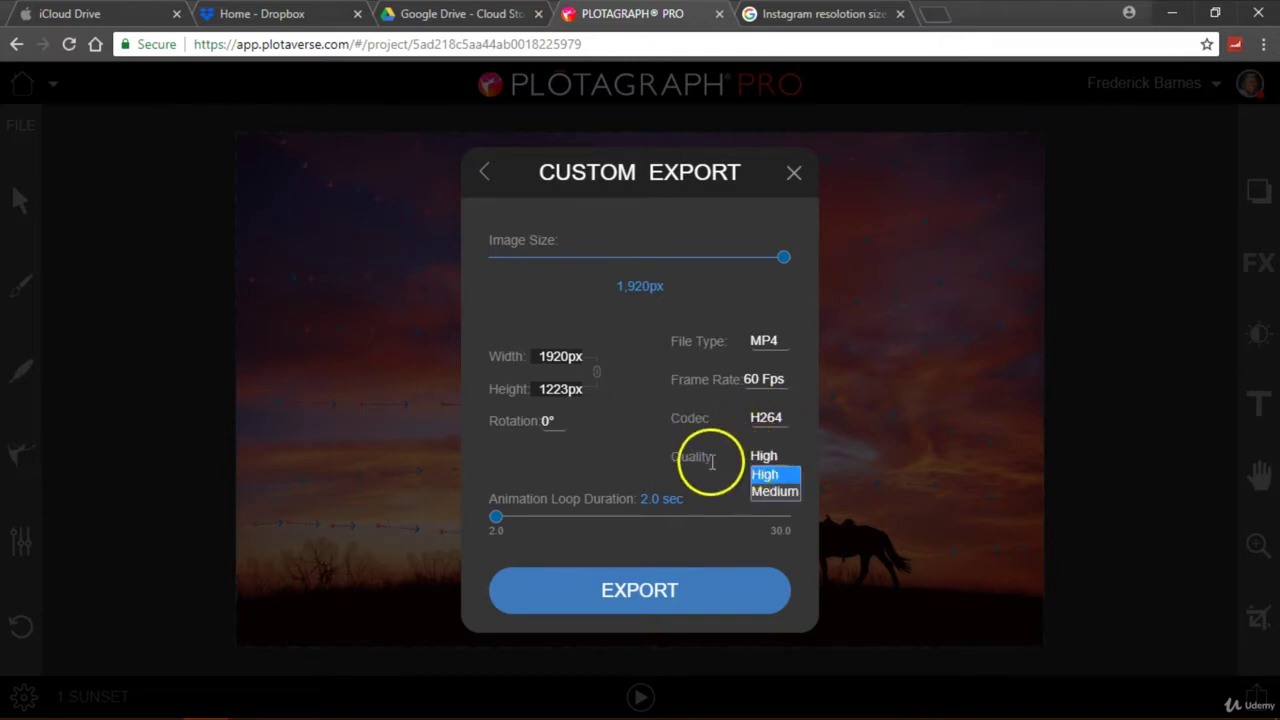
{"action": "left_click", "coordinate": [527, 518]}
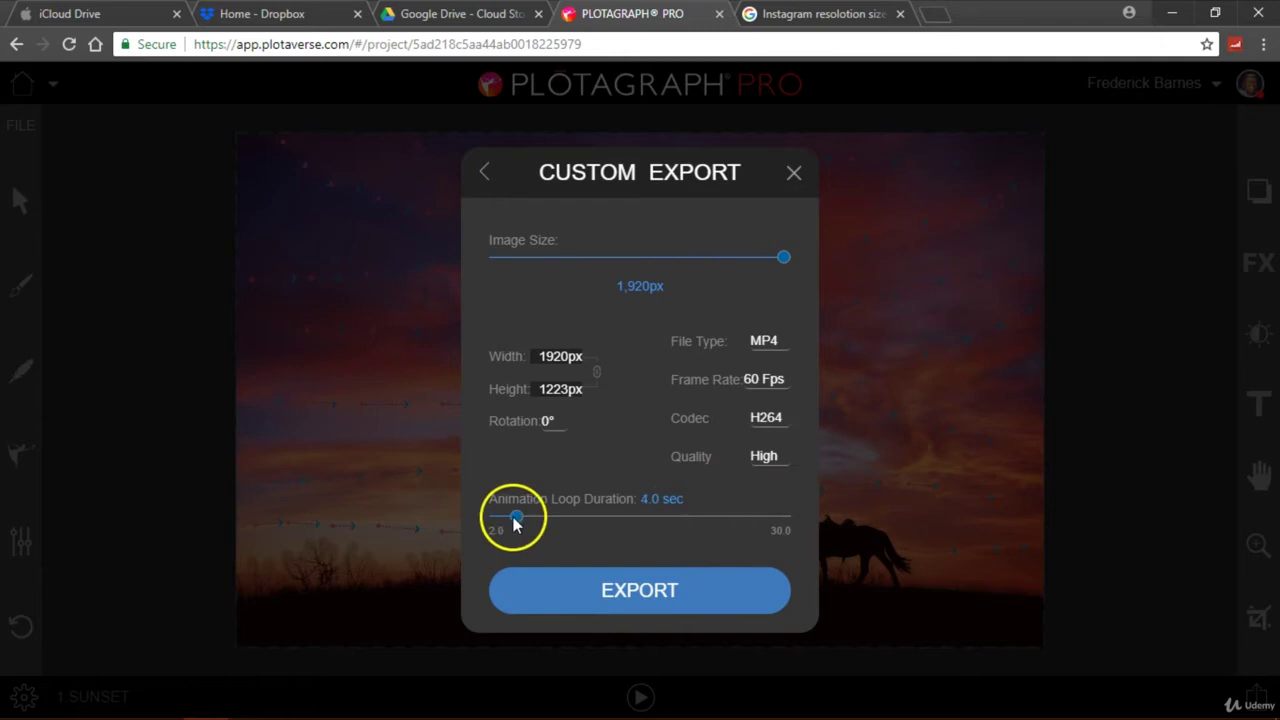
{"action": "left_click_drag", "start_coordinate": [514, 520], "coordinate": [494, 526]}
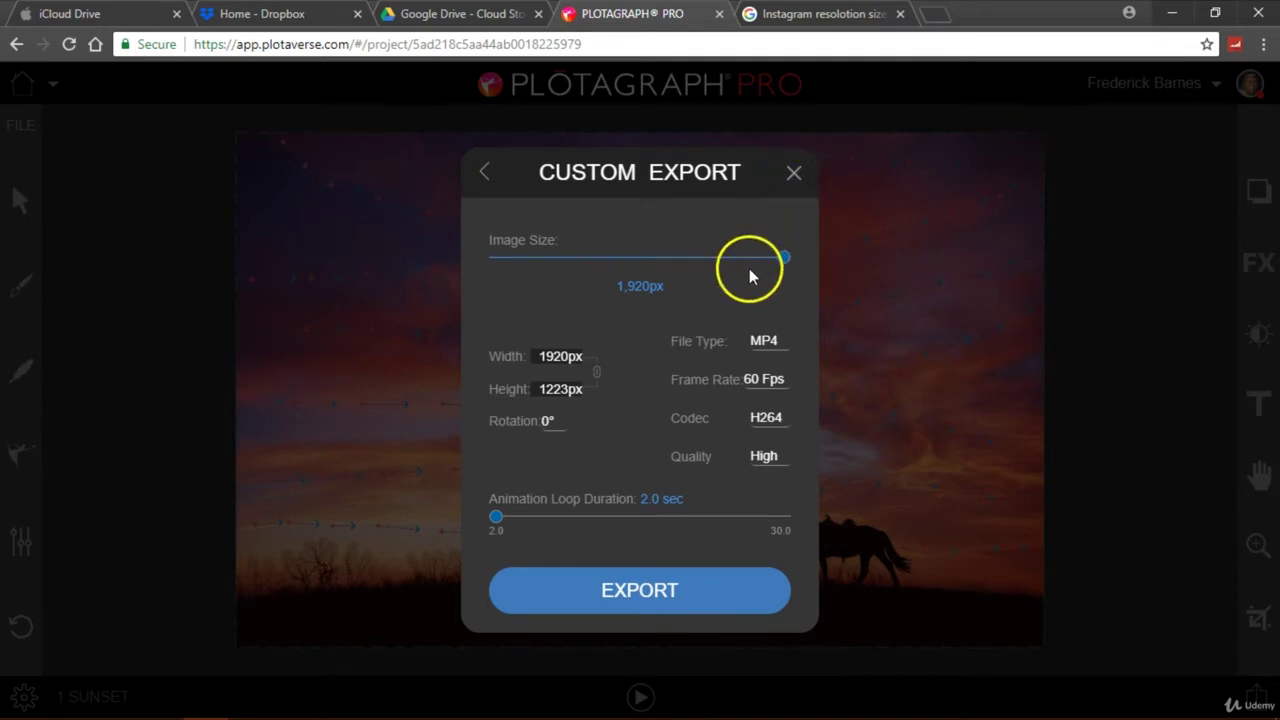
{"action": "left_click", "coordinate": [794, 174]}
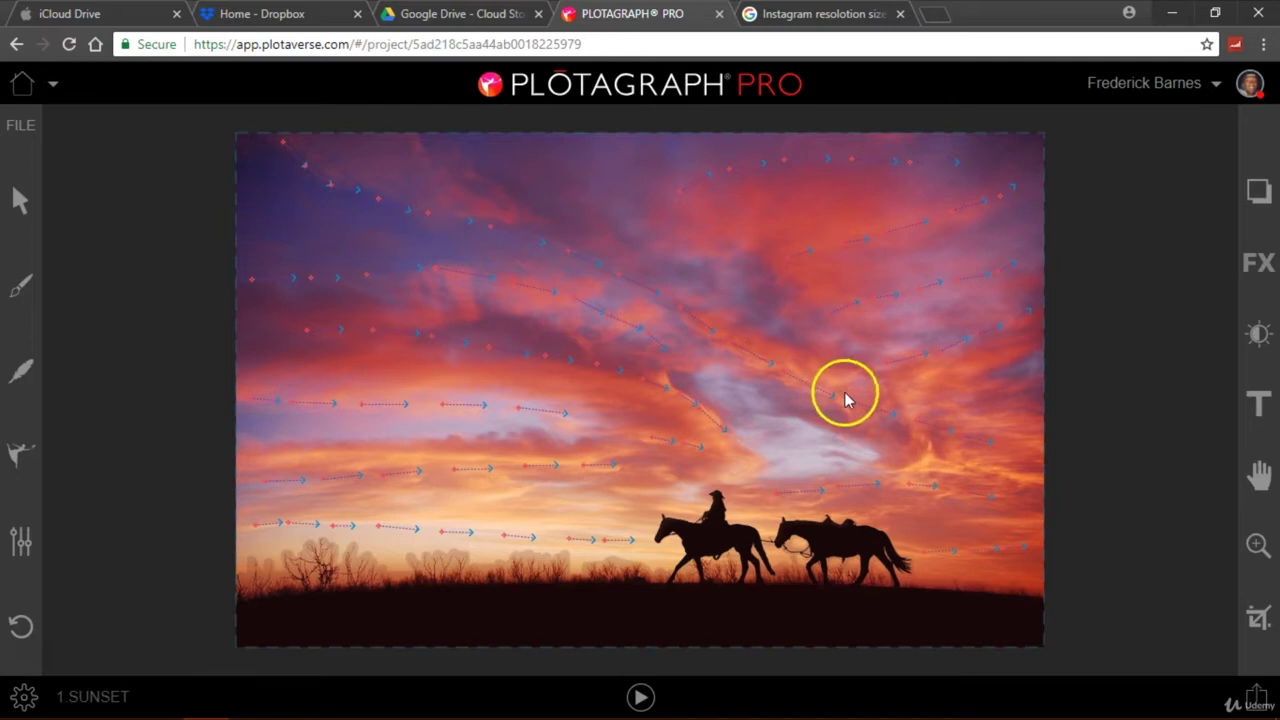
{"action": "left_click", "coordinate": [835, 14]}
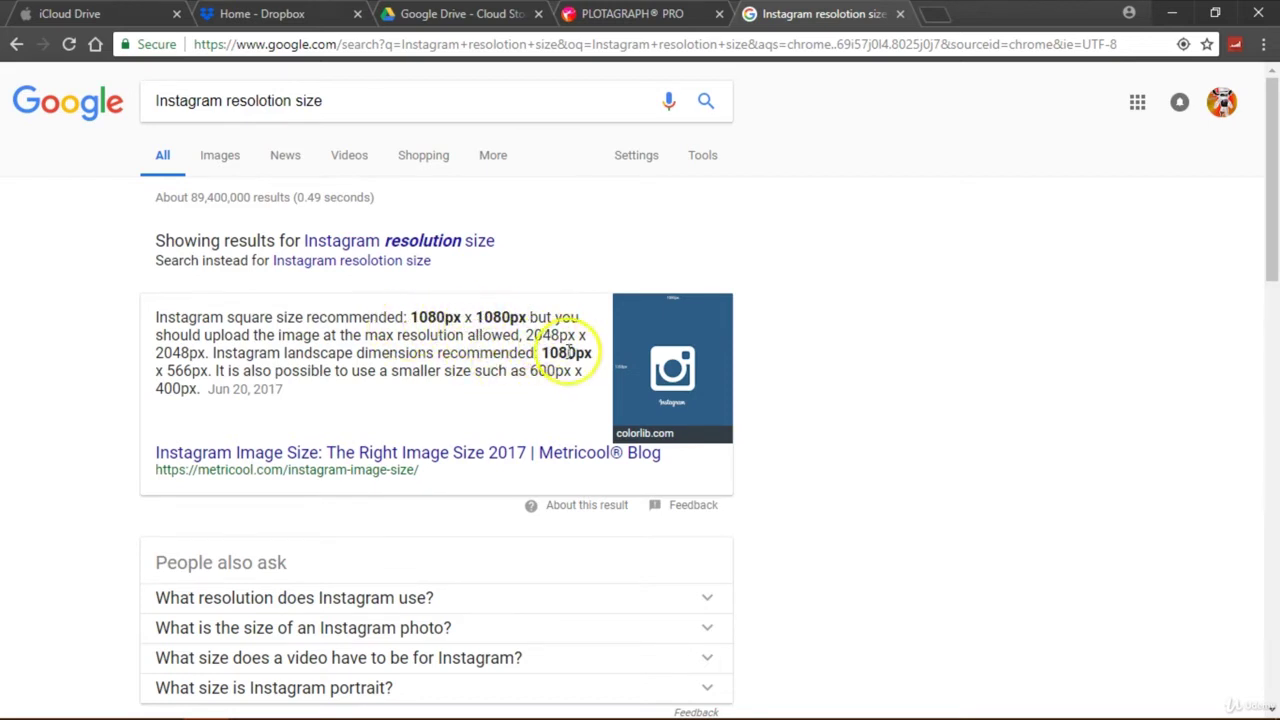
Back in the sunset project, crop to IG Vertical (4:5) and move the box toward centre
{"action": "left_click", "coordinate": [676, 20]}
{"action": "left_click", "coordinate": [1256, 615]}
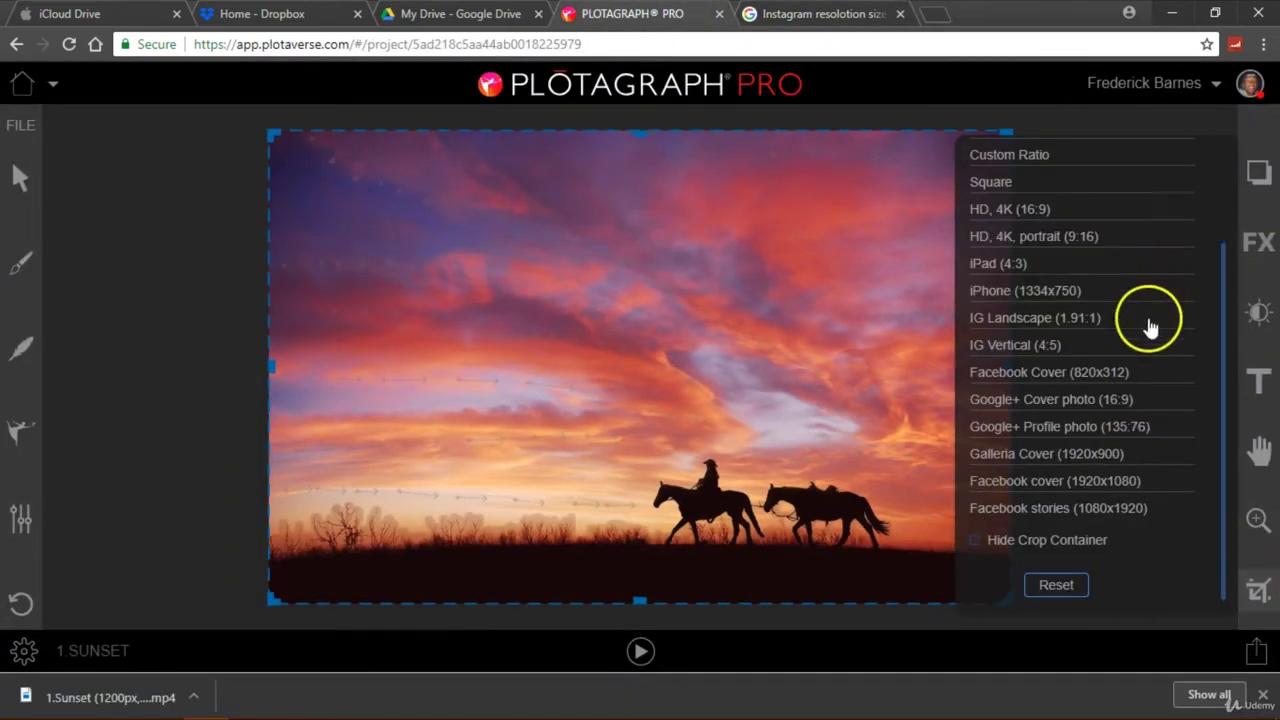
{"action": "left_click", "coordinate": [986, 322]}
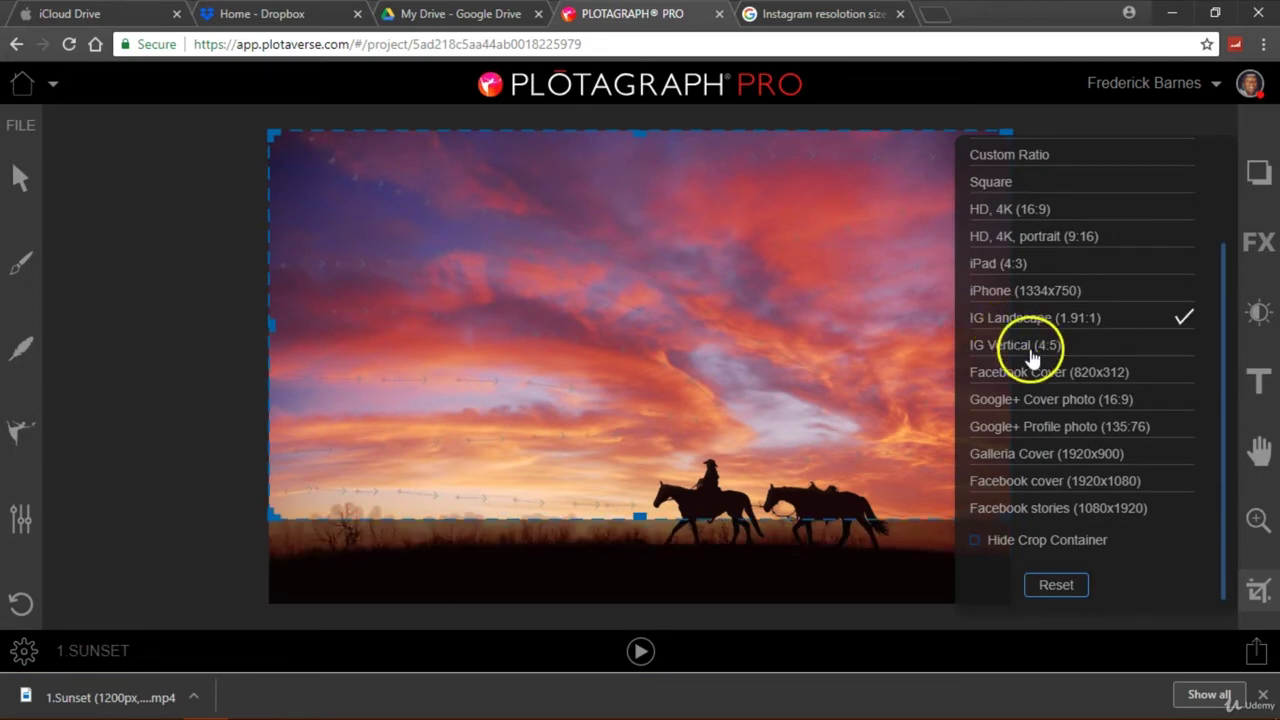
{"action": "left_click", "coordinate": [1012, 345]}
{"action": "left_click_drag", "start_coordinate": [443, 329], "coordinate": [563, 336]}
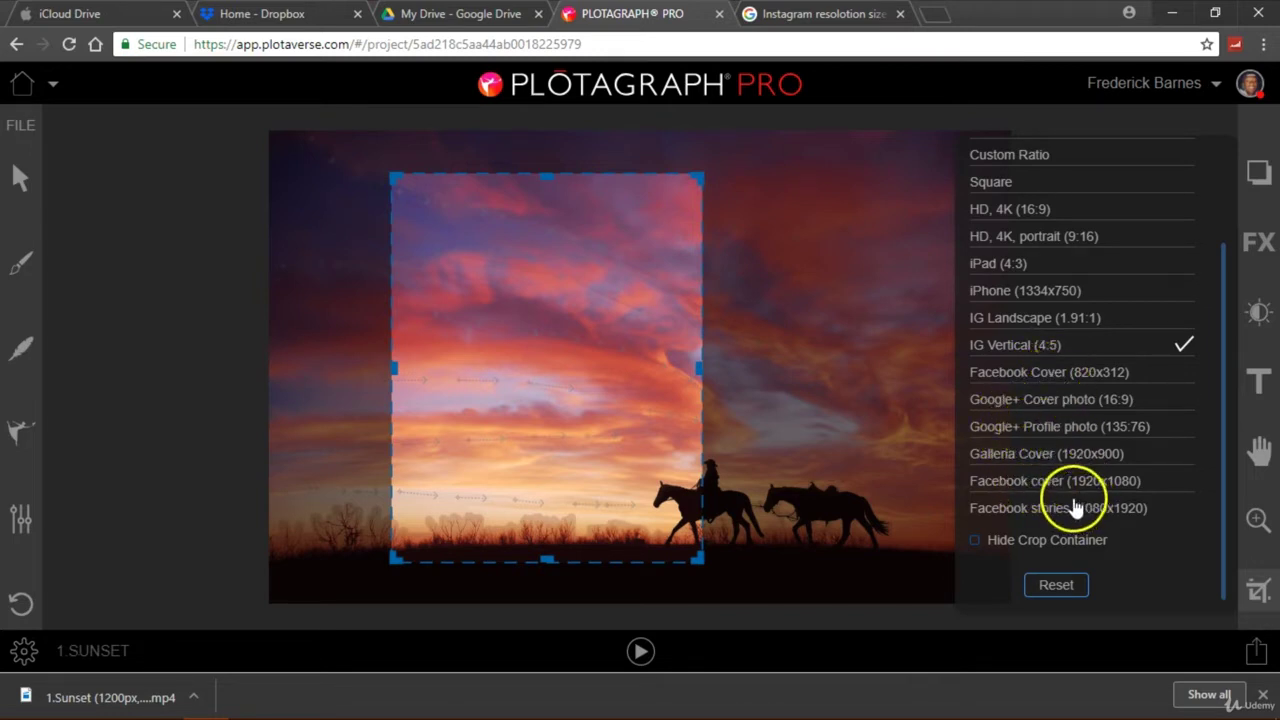
{"action": "scroll", "coordinate": [1080, 460], "scroll_direction": "up", "scroll_amount": 2}
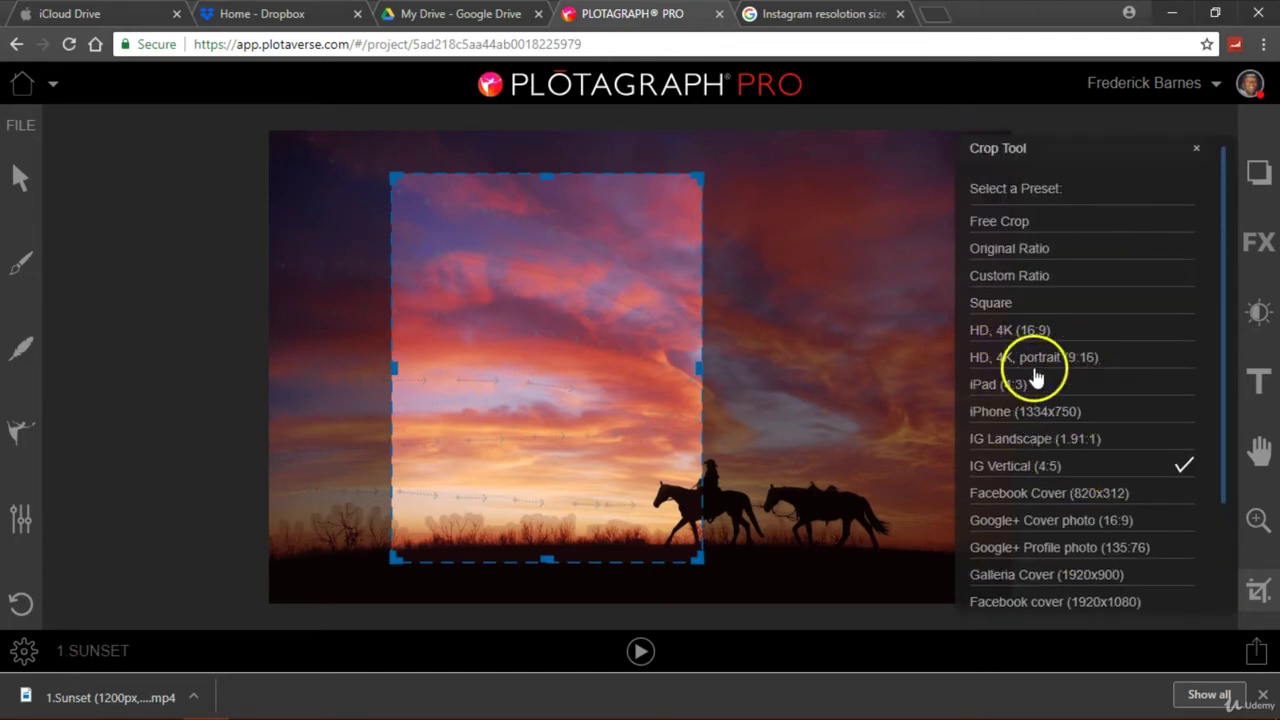
Compare the iPad (4:3), HD 16:9, portrait 9:16 and IG Landscape crop ratios
{"action": "left_click", "coordinate": [1036, 380]}
{"action": "left_click", "coordinate": [1023, 331]}
{"action": "left_click", "coordinate": [1043, 358]}
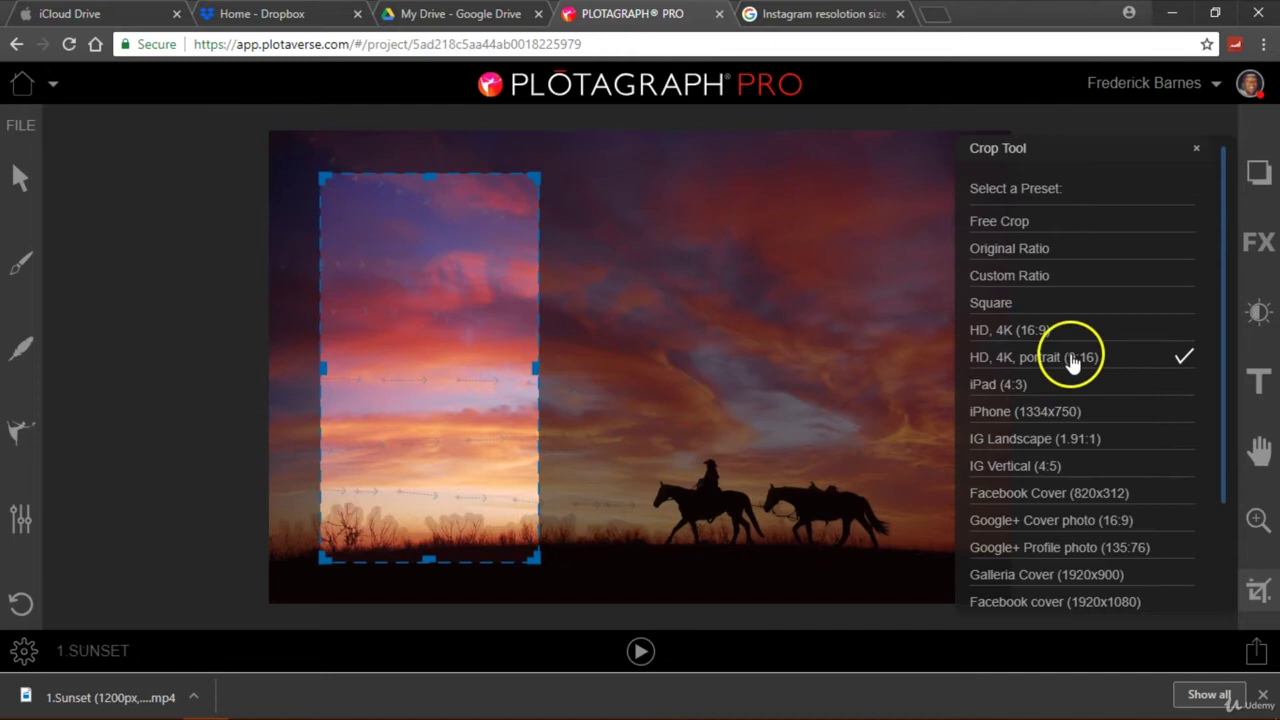
{"action": "left_click", "coordinate": [1066, 335]}
{"action": "left_click_drag", "start_coordinate": [808, 343], "coordinate": [800, 363]}
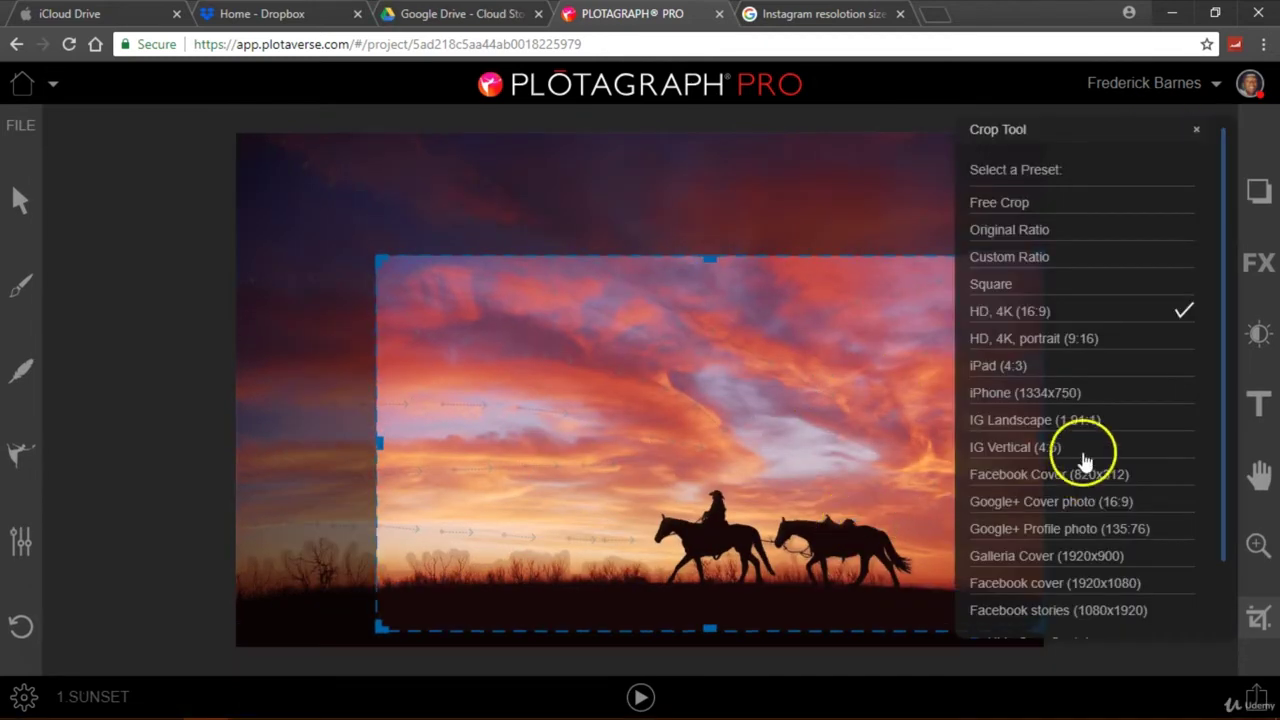
{"action": "left_click", "coordinate": [1040, 424]}
Settle on IG Vertical (4:5) at full image height, centred on the two riders
{"action": "left_click", "coordinate": [1006, 448]}
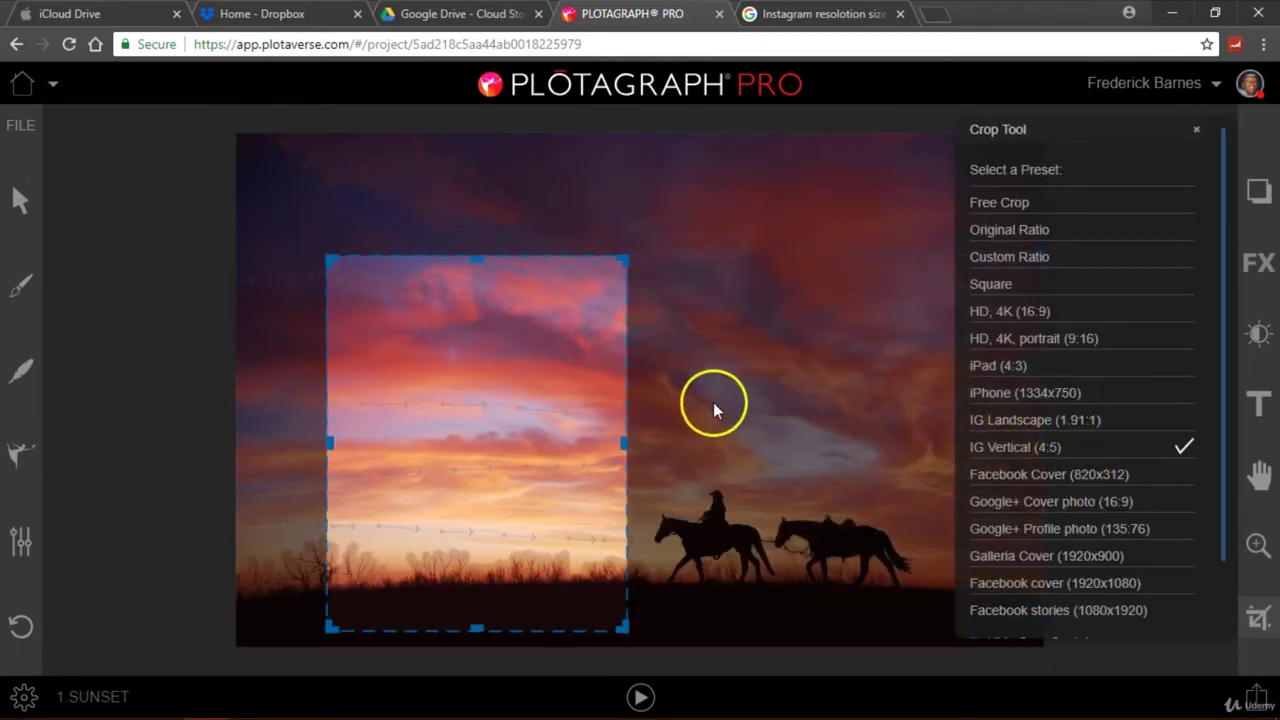
{"action": "left_click_drag", "start_coordinate": [820, 397], "coordinate": [857, 471]}
{"action": "left_click_drag", "start_coordinate": [651, 266], "coordinate": [391, 63]}
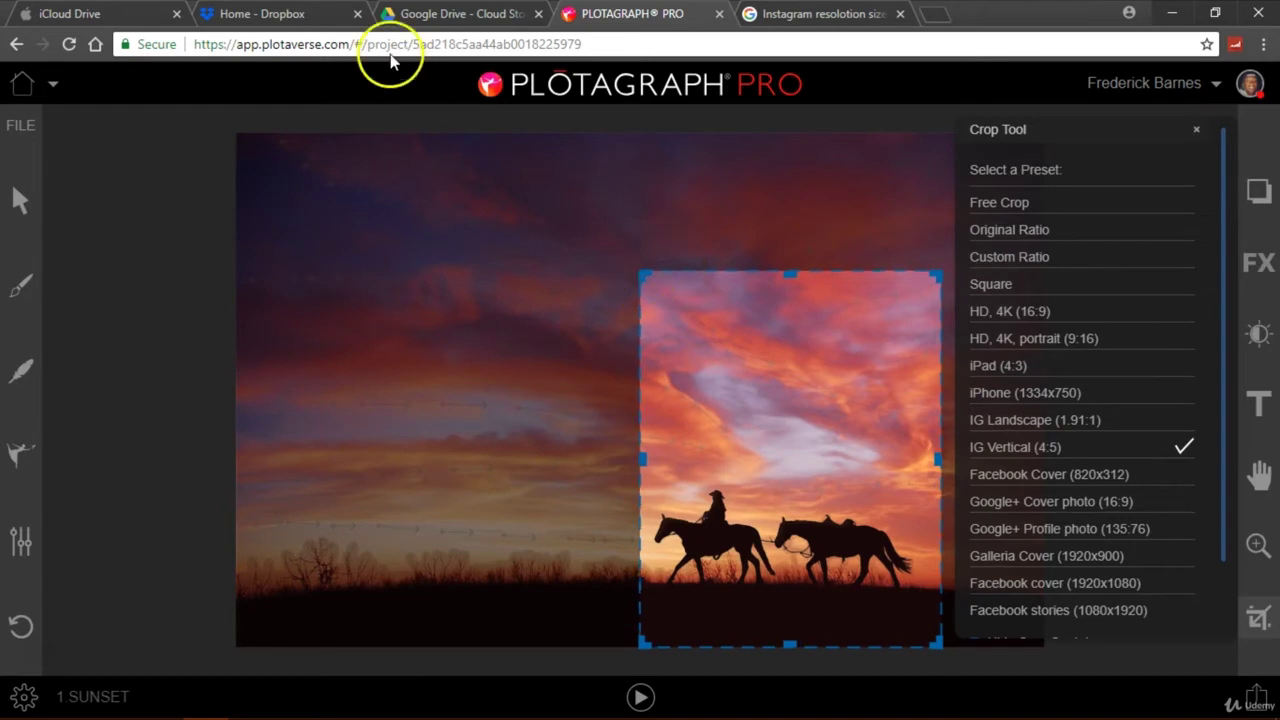
{"action": "left_click_drag", "start_coordinate": [778, 400], "coordinate": [762, 400]}
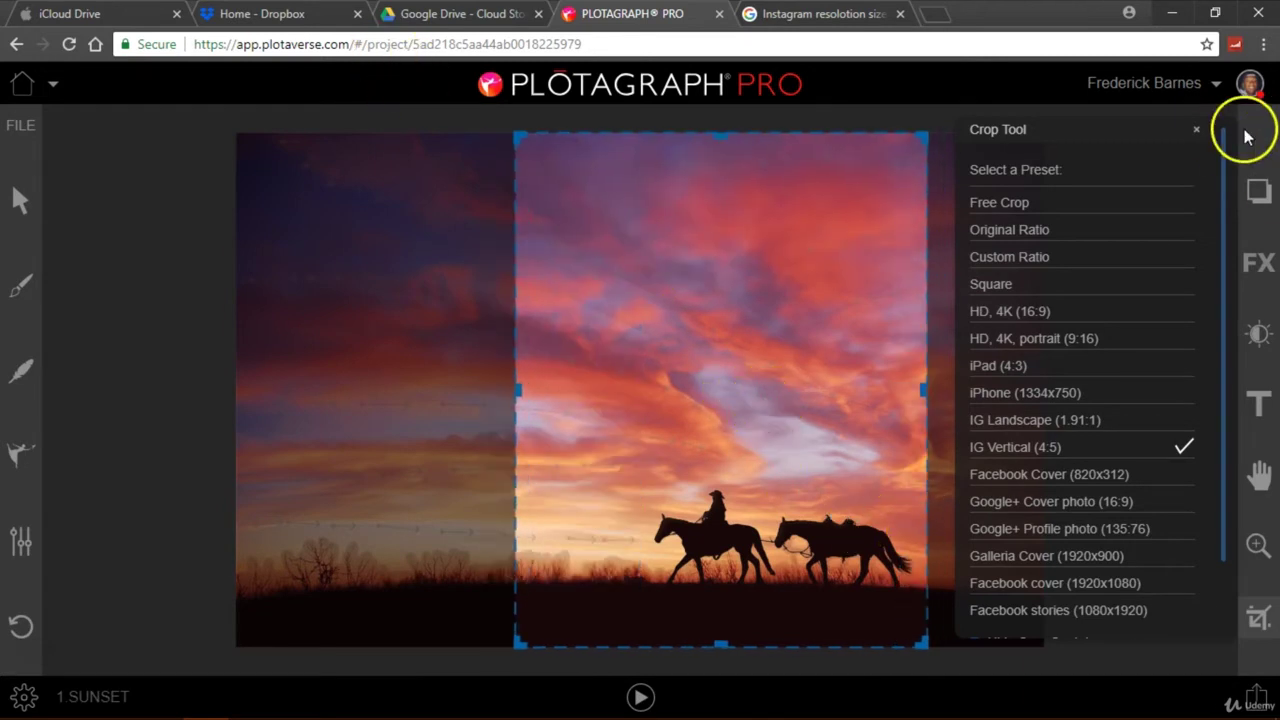
{"action": "left_click", "coordinate": [1197, 131]}
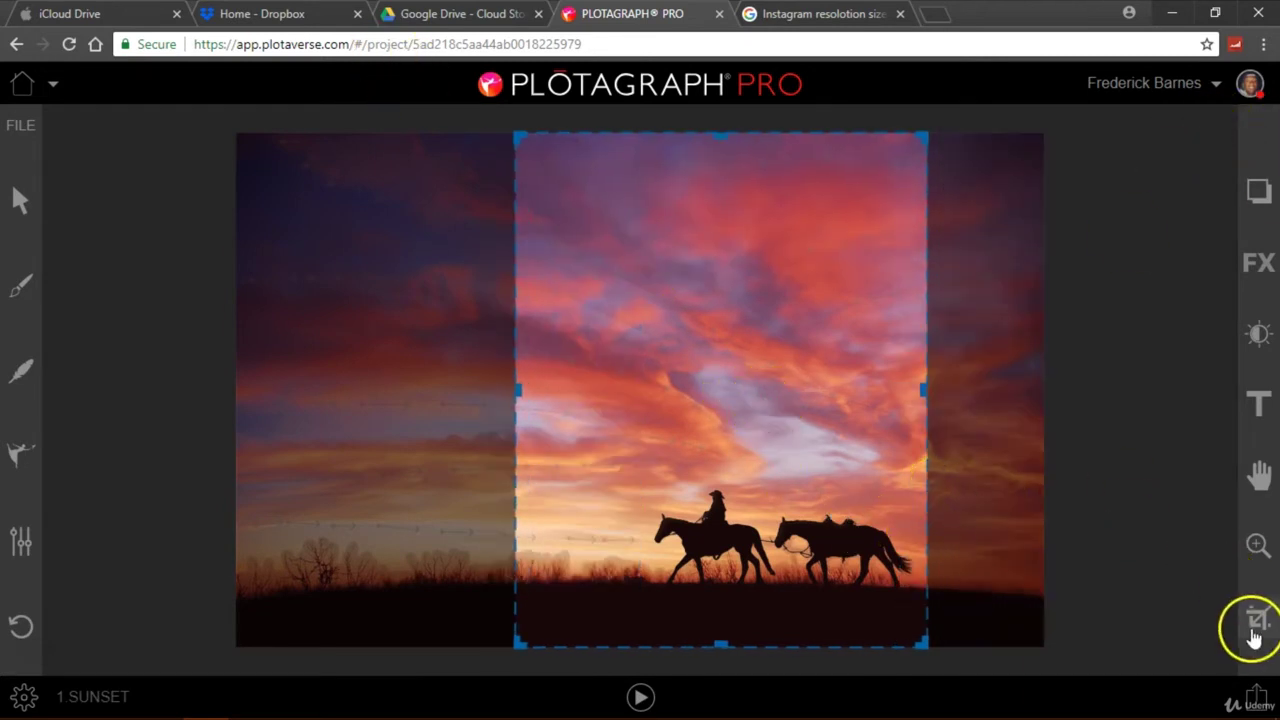
{"action": "left_click", "coordinate": [1254, 619]}
{"action": "left_click_drag", "start_coordinate": [640, 380], "coordinate": [689, 394]}
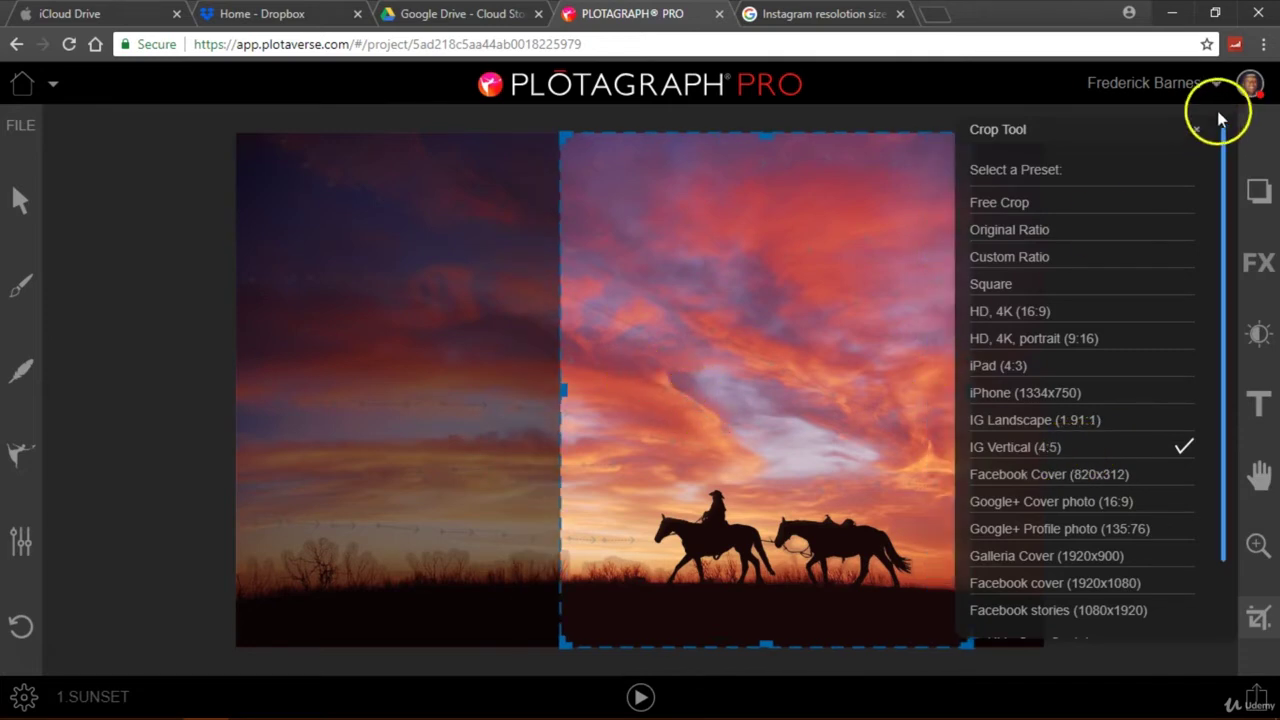
Export a custom 960×1200 MP4 at 30 Fps with a 4.0 sec loop
{"action": "left_click", "coordinate": [1197, 131]}
{"action": "left_click", "coordinate": [1248, 698]}
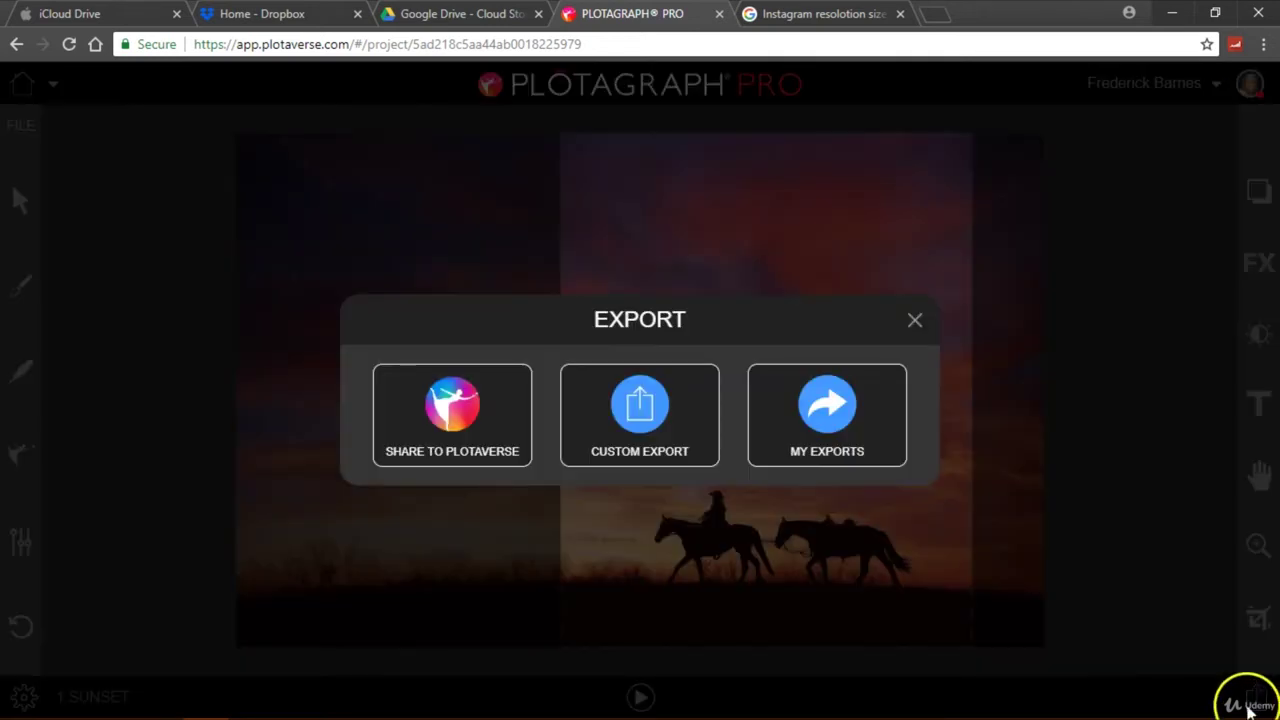
{"action": "left_click", "coordinate": [610, 410]}
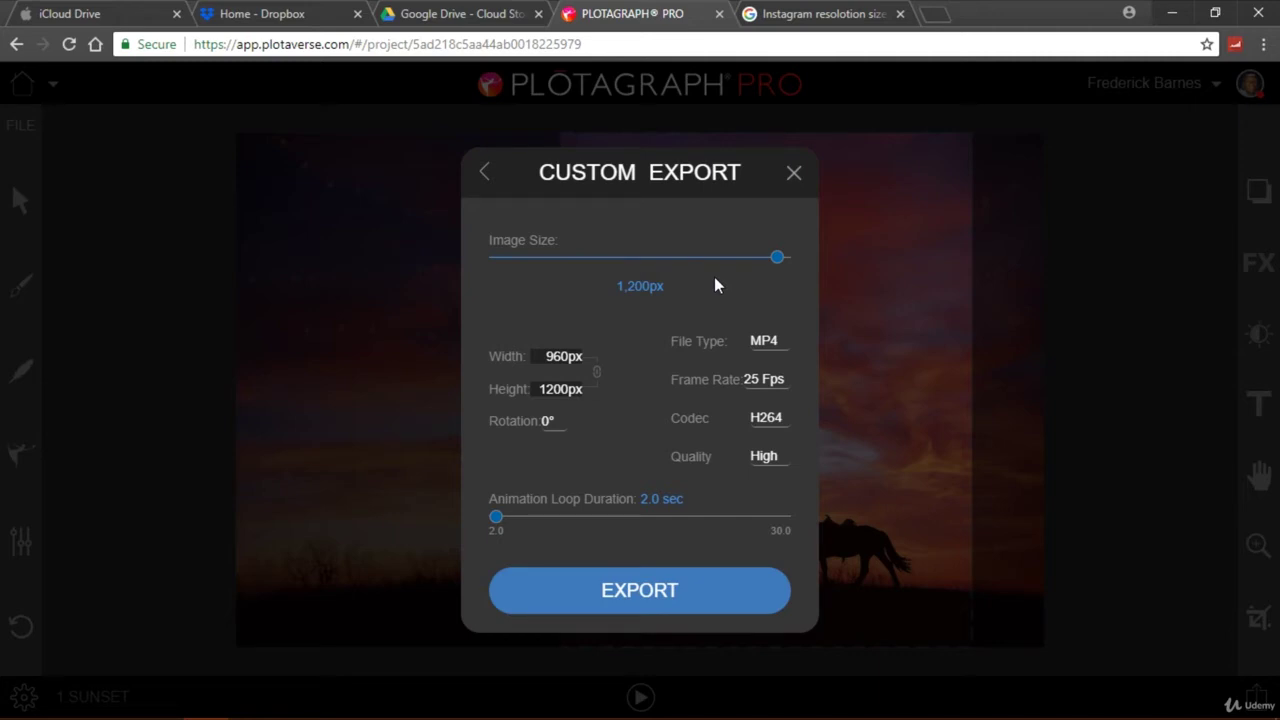
{"action": "left_click", "coordinate": [770, 375]}
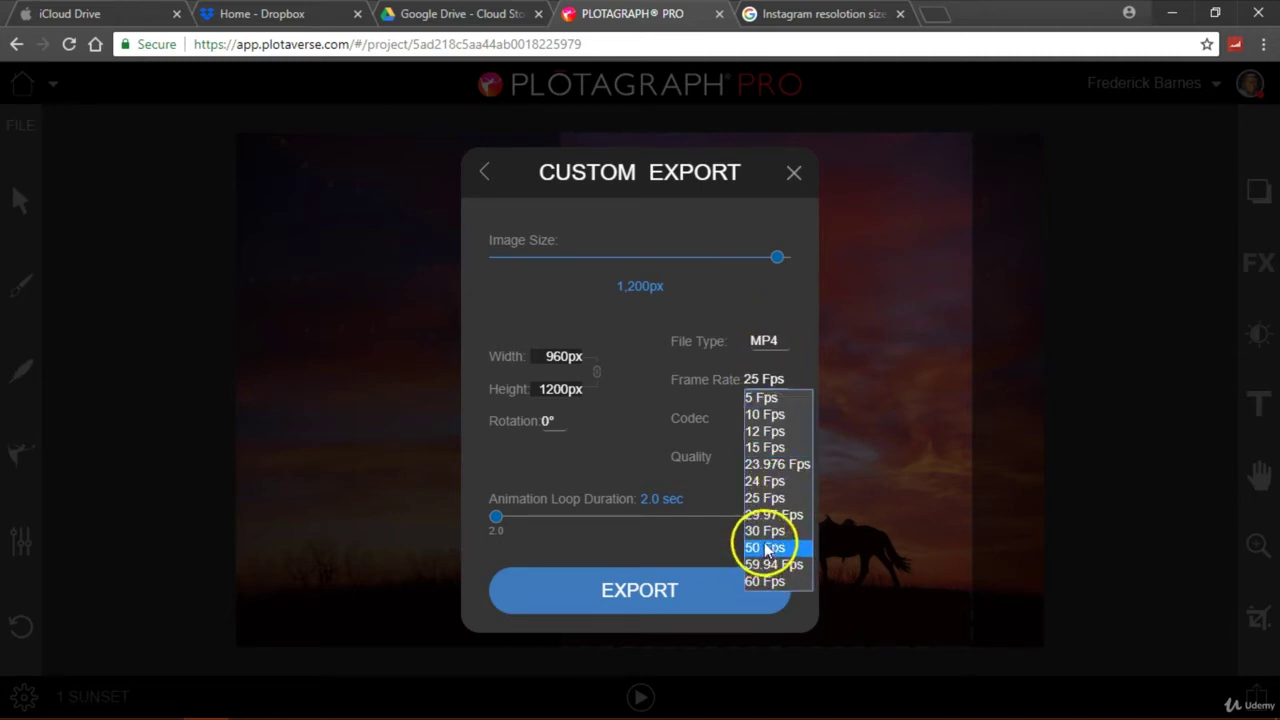
{"action": "left_click", "coordinate": [770, 531]}
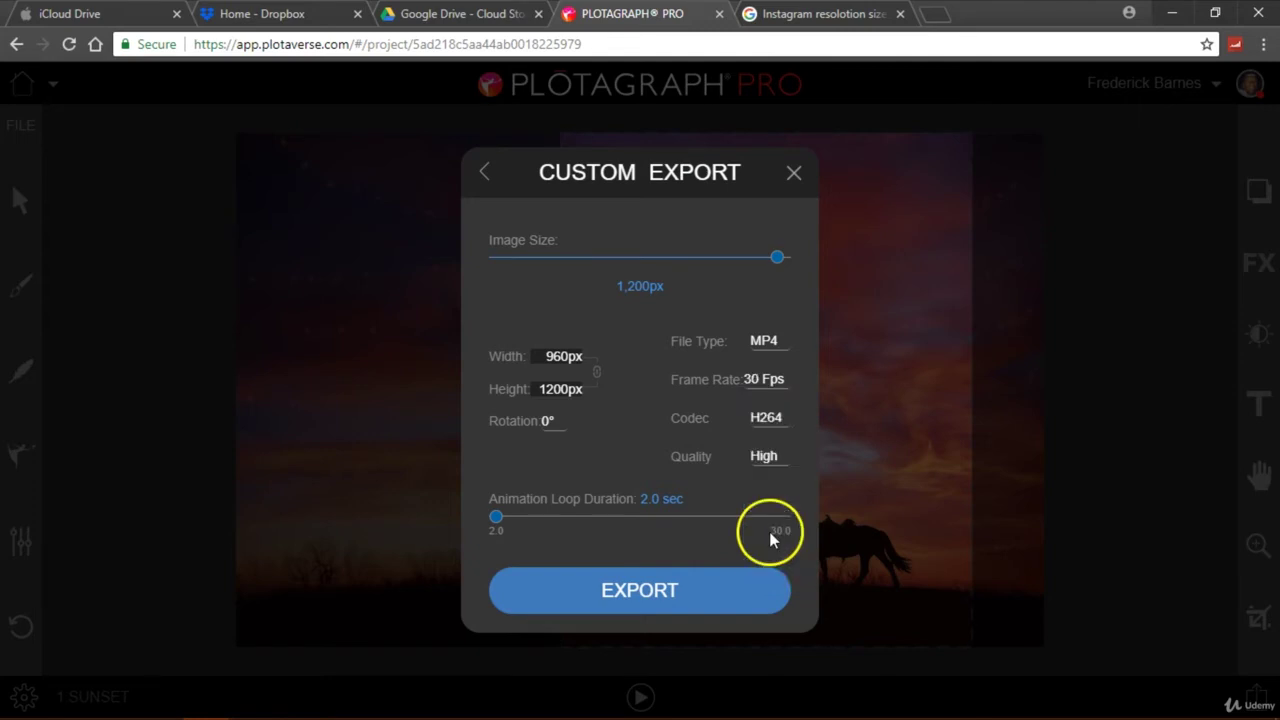
{"action": "left_click", "coordinate": [764, 390]}
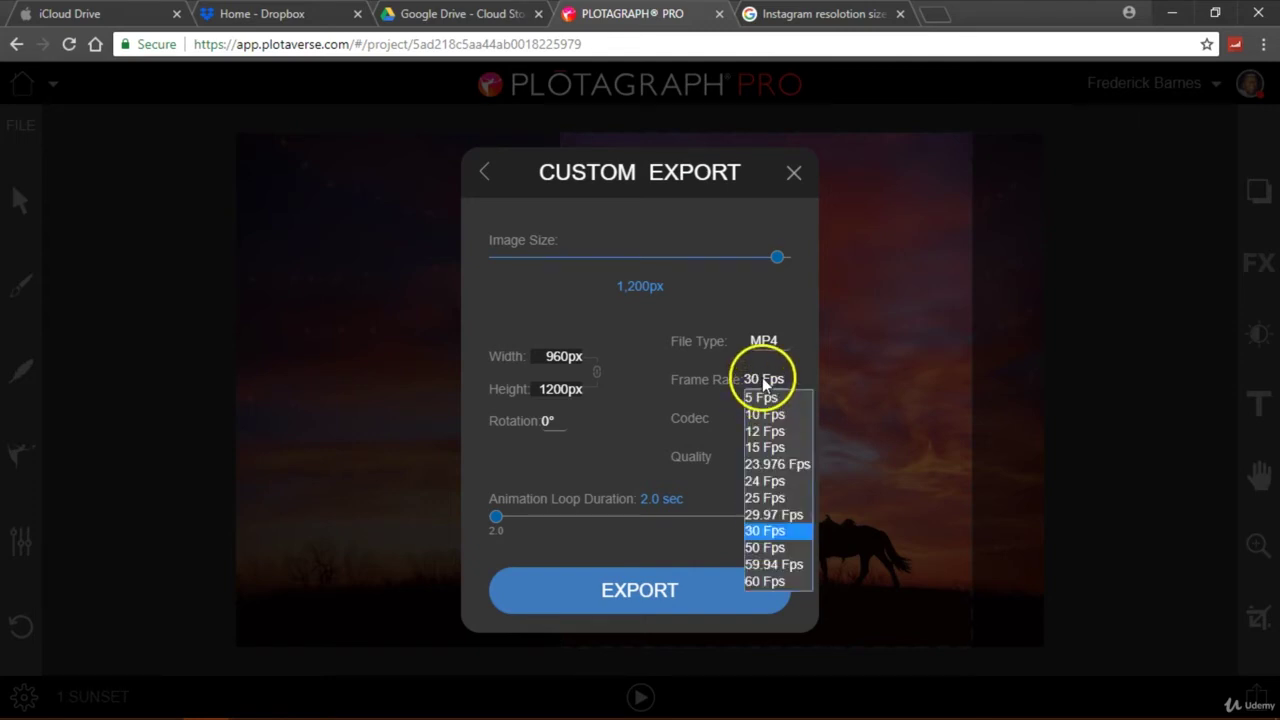
{"action": "left_click", "coordinate": [765, 381]}
{"action": "left_click", "coordinate": [766, 381]}
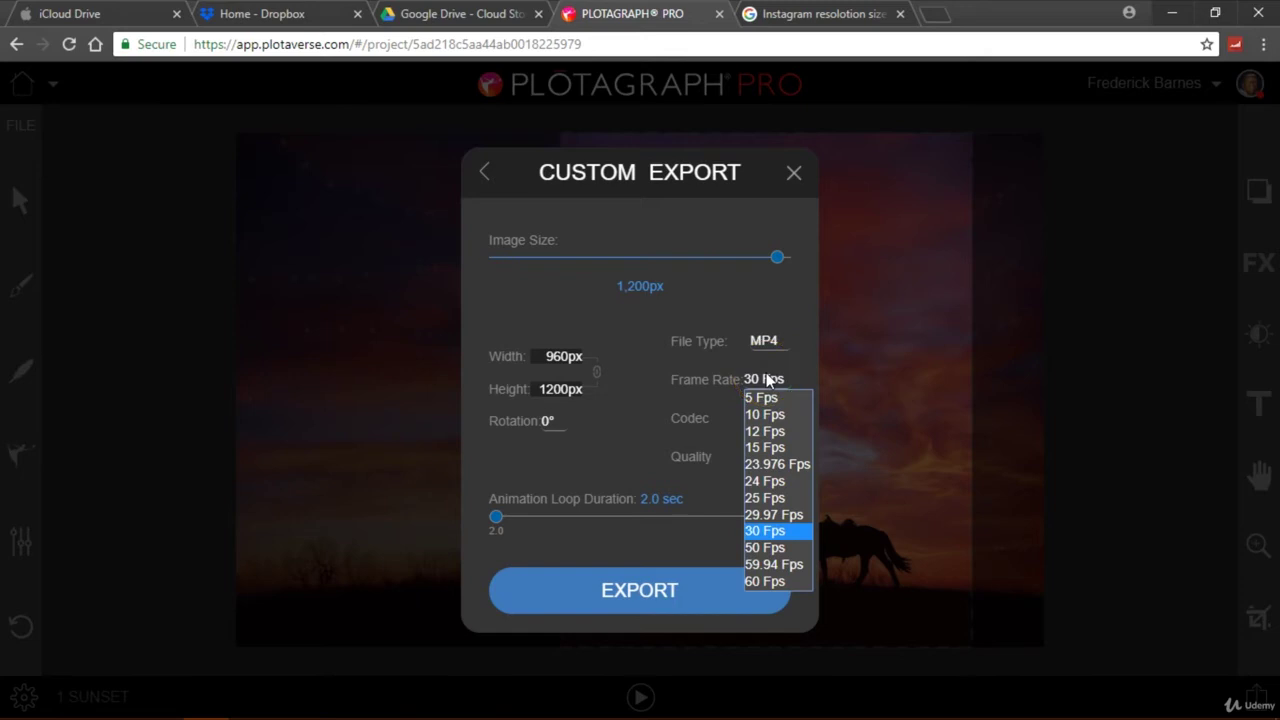
{"action": "left_click", "coordinate": [531, 520]}
{"action": "left_click", "coordinate": [586, 589]}
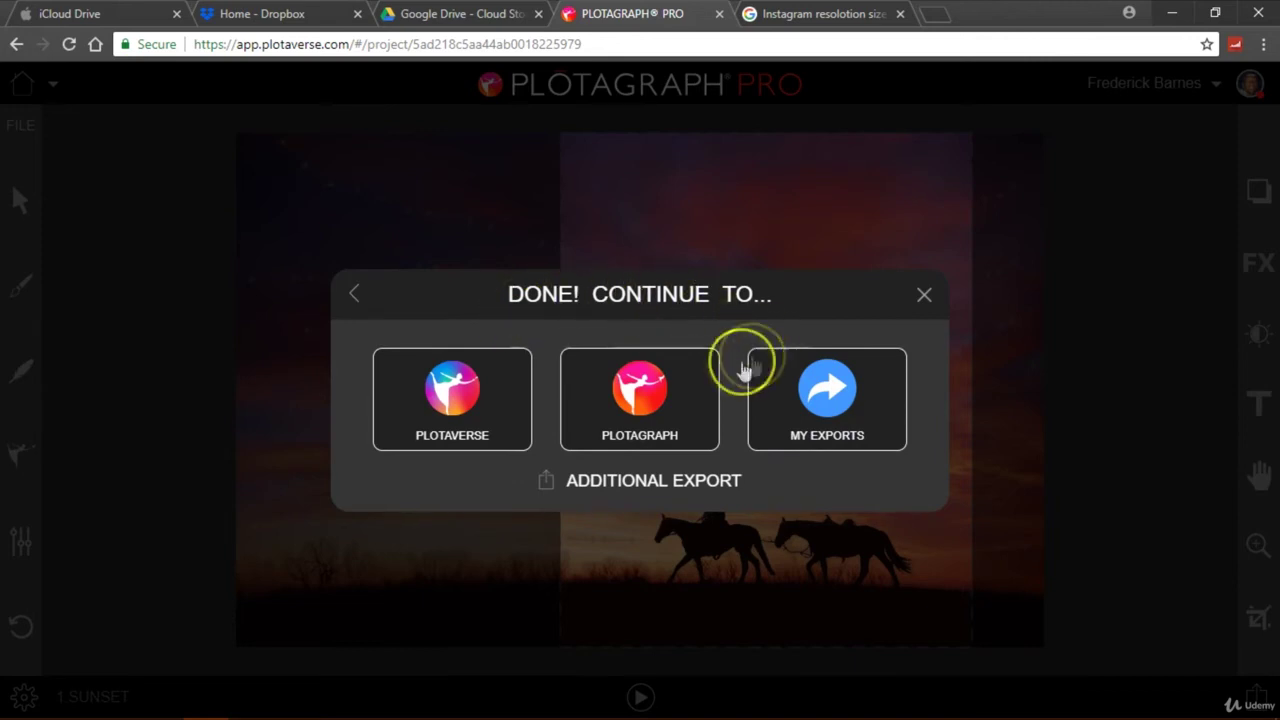
Open My Exports and scroll down to the 1.SUNSET MP4 (1200, 30 FPS) export
{"action": "left_click", "coordinate": [830, 400]}
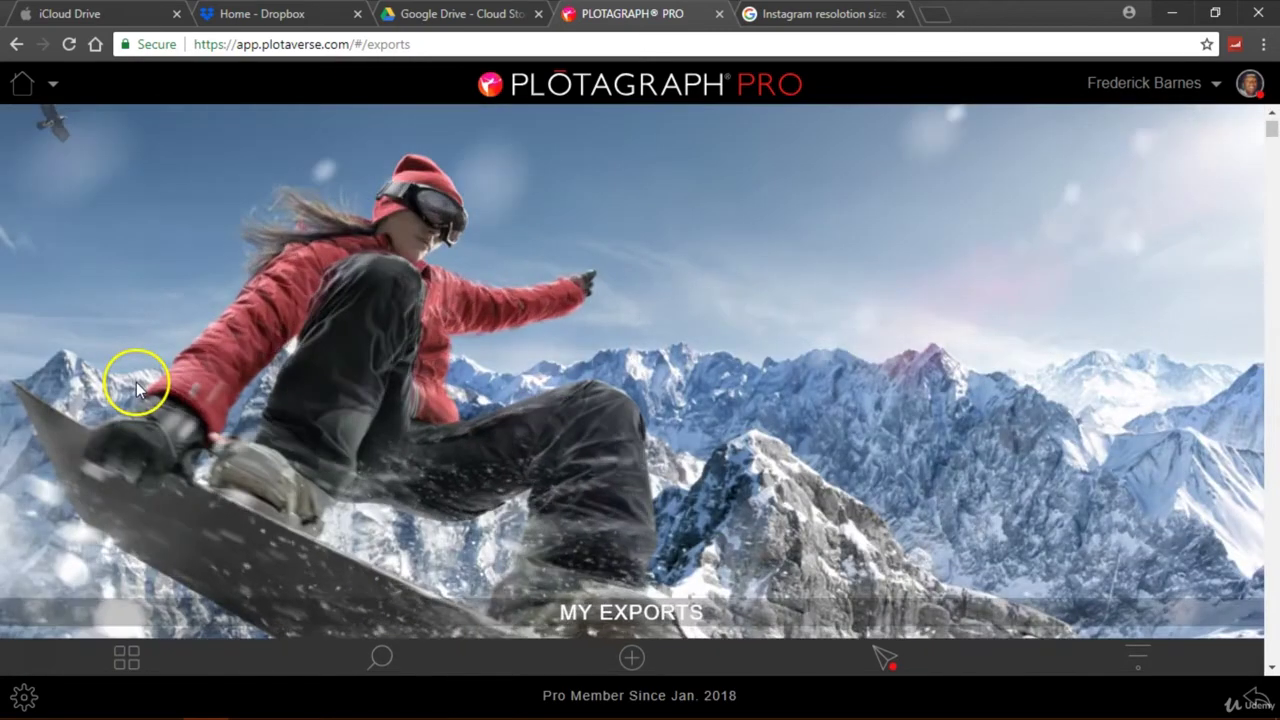
{"action": "scroll", "coordinate": [134, 380], "scroll_direction": "down", "scroll_amount": 5}
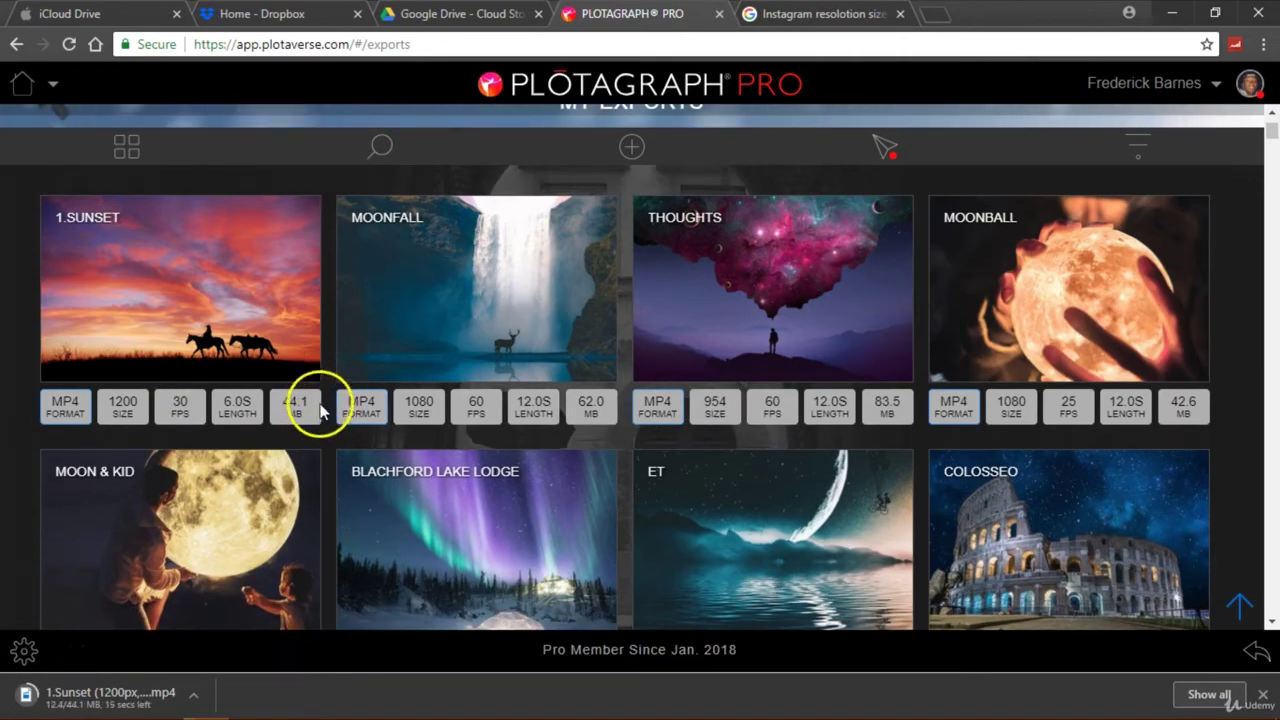
Upload the downloaded 1.Sunset (1200px, 30fps) video to the main iCloud Drive folder
{"action": "mouse_move", "coordinate": [333, 380]}
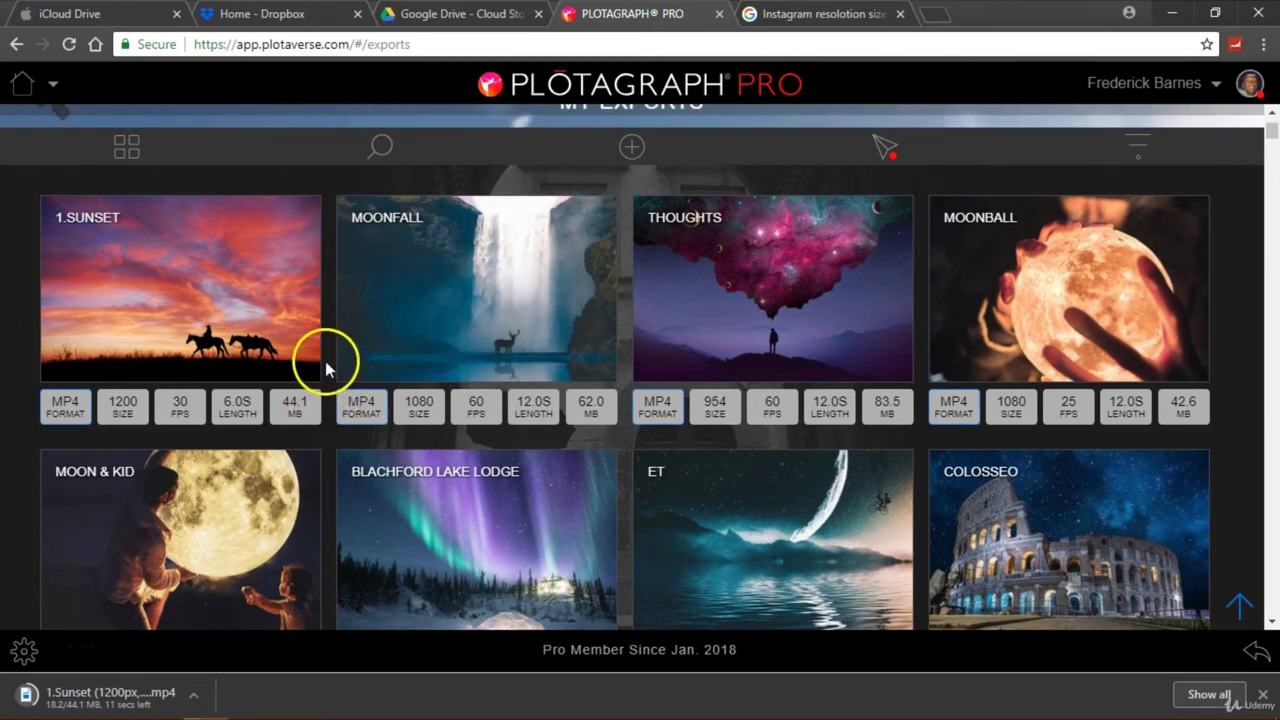
{"action": "key", "text": "ctrl+1"}
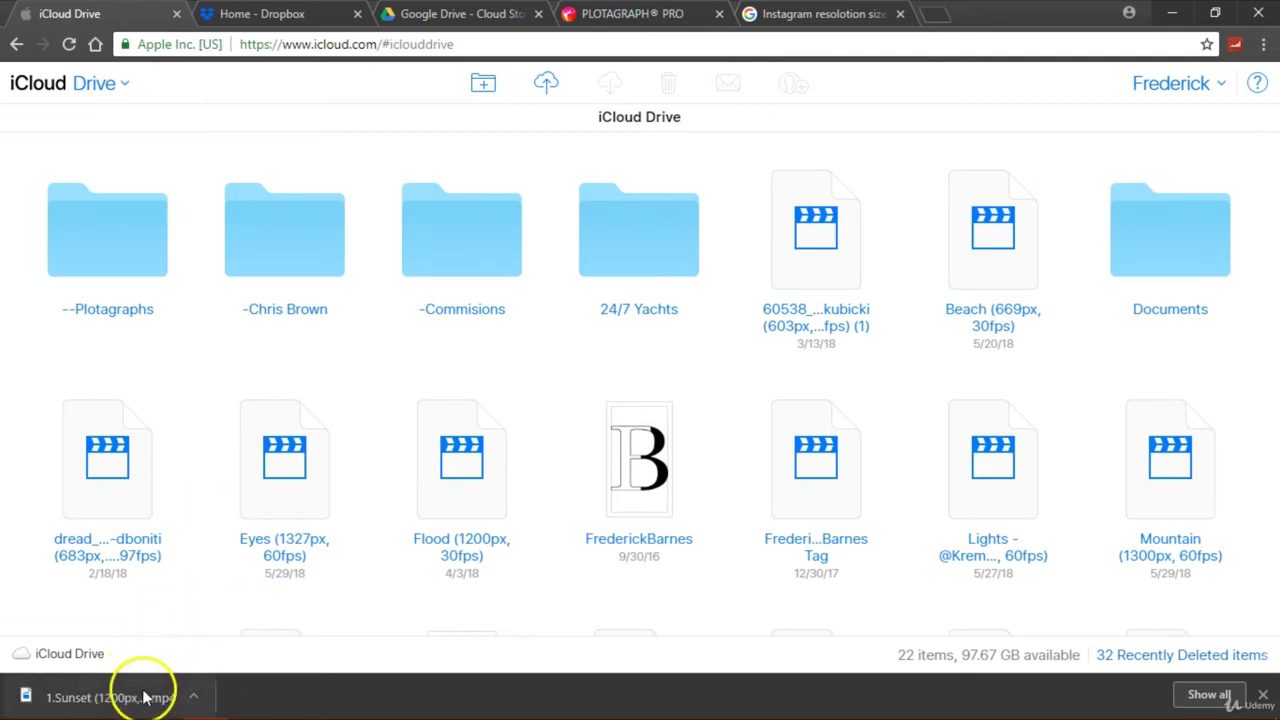
{"action": "left_click_drag", "start_coordinate": [148, 697], "coordinate": [550, 545]}
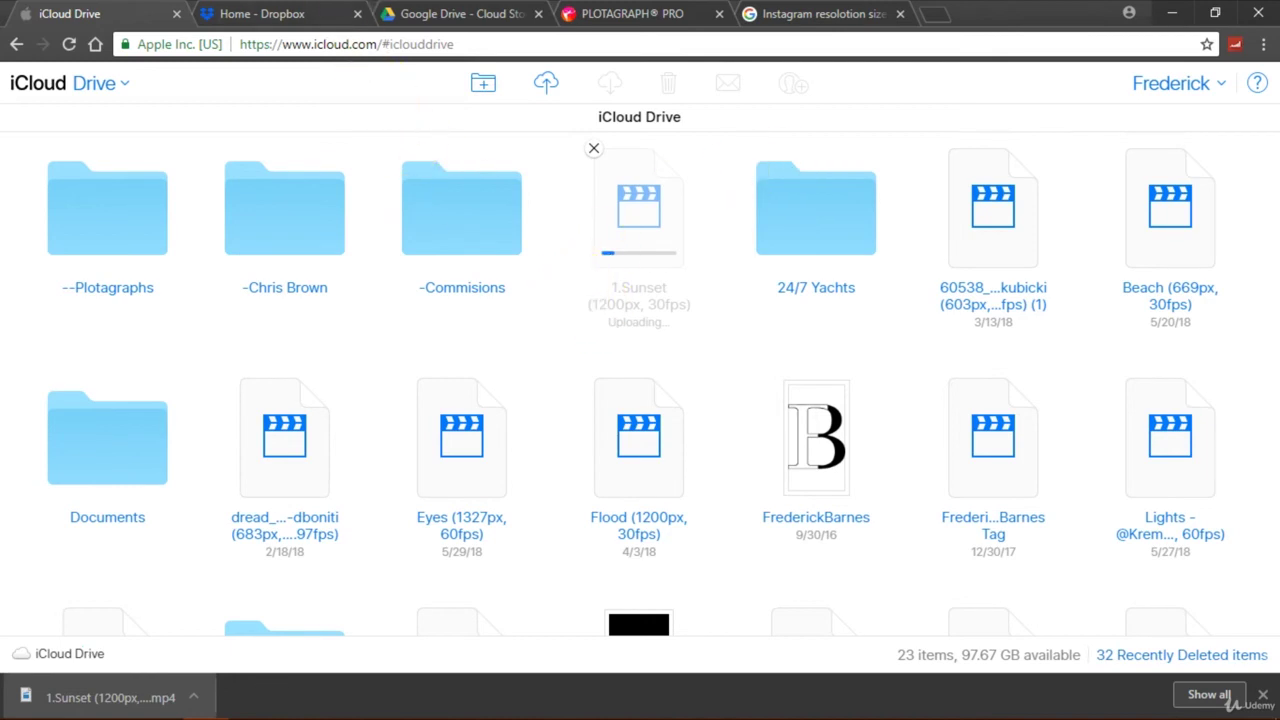
{"action": "key", "text": "ctrl+Tab"}
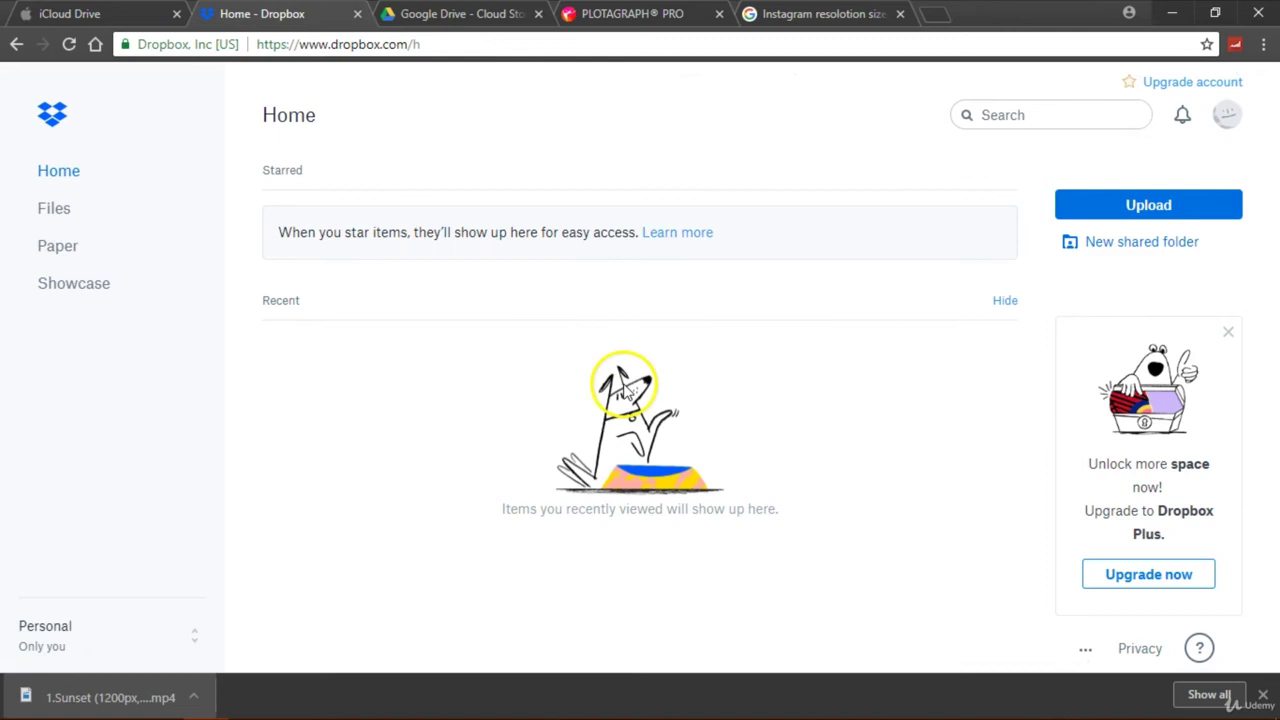
Upload 1.Sunset (1200px, 30fps).mp4 into the top-level Dropbox folder
{"action": "left_click_drag", "start_coordinate": [137, 680], "coordinate": [540, 479]}
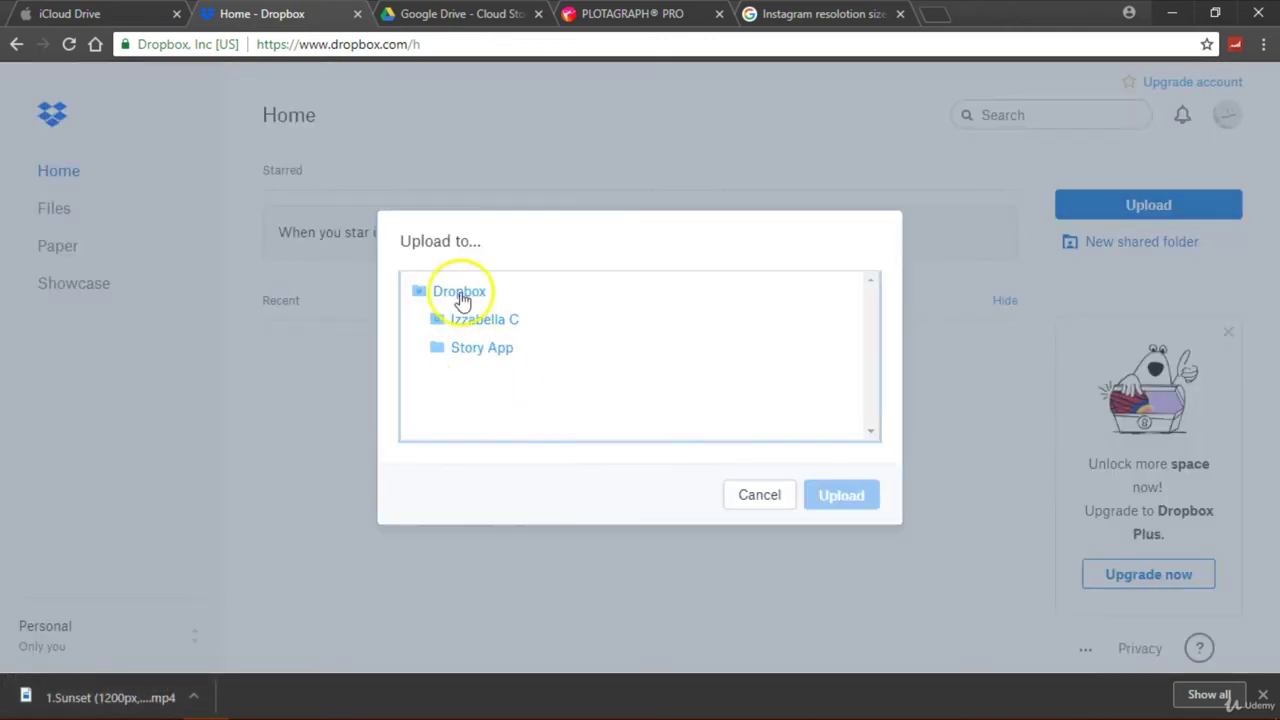
{"action": "left_click", "coordinate": [459, 291]}
{"action": "left_click", "coordinate": [843, 494]}
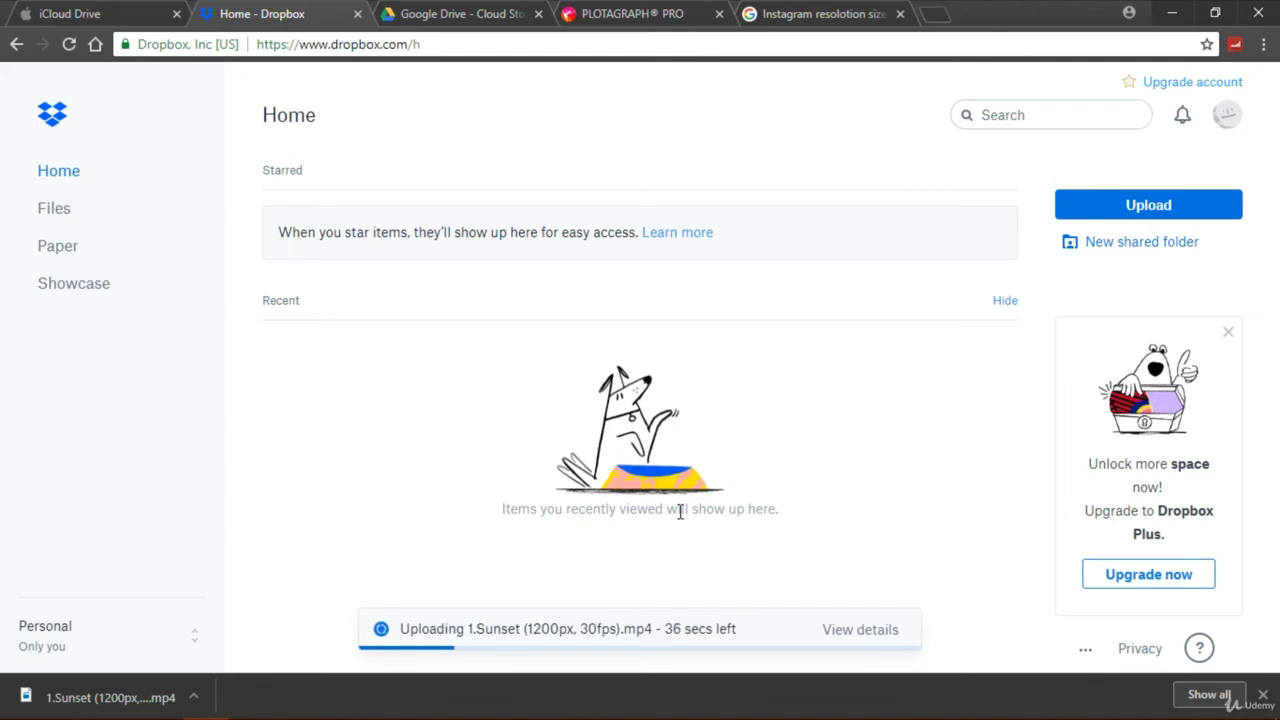
{"action": "key", "text": "ctrl+Tab"}
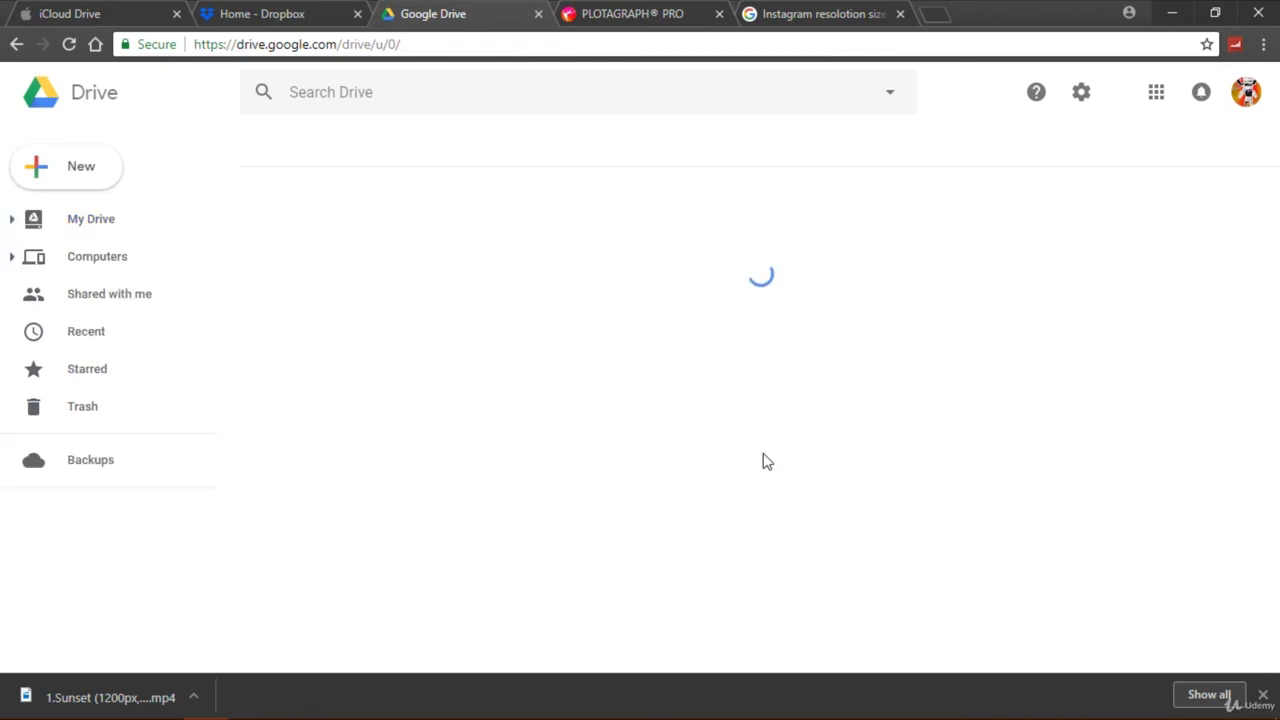
Add 1.Sunset (1200px, 30fps).mp4 to My Drive, then go back to Plotagraph's exports page
{"action": "left_click_drag", "start_coordinate": [51, 693], "coordinate": [523, 491]}
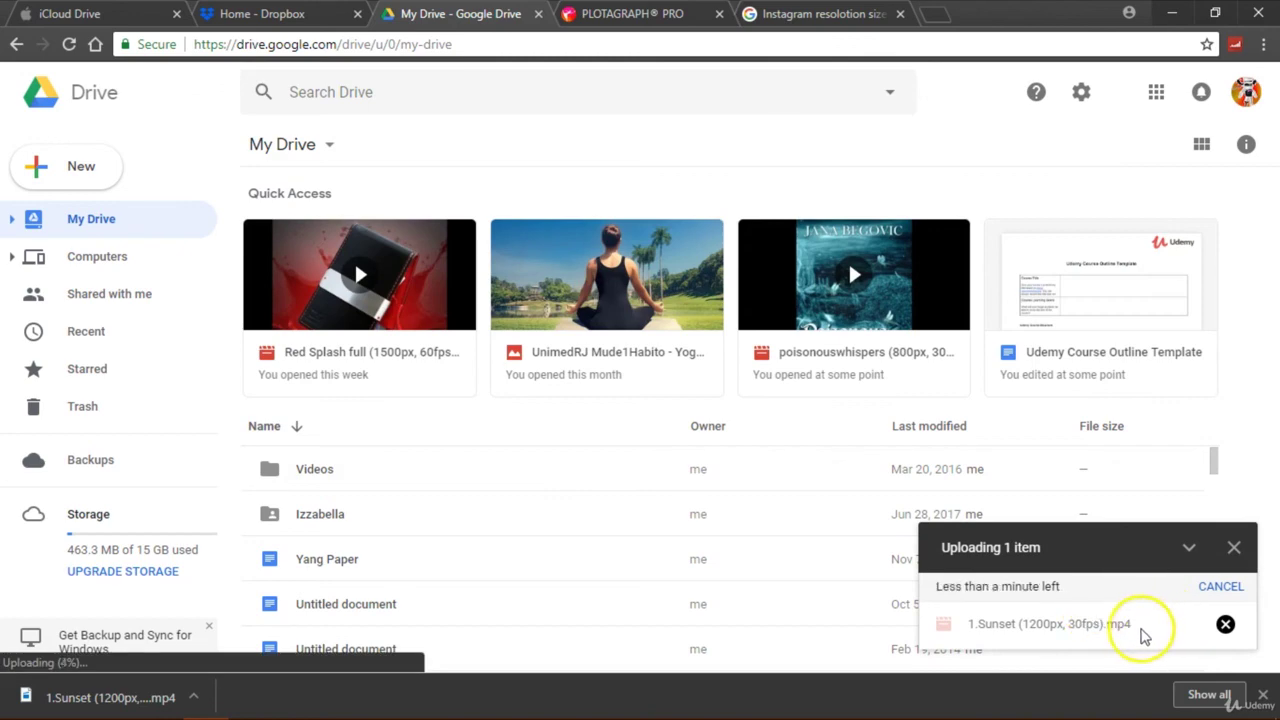
{"action": "left_click", "coordinate": [640, 14]}
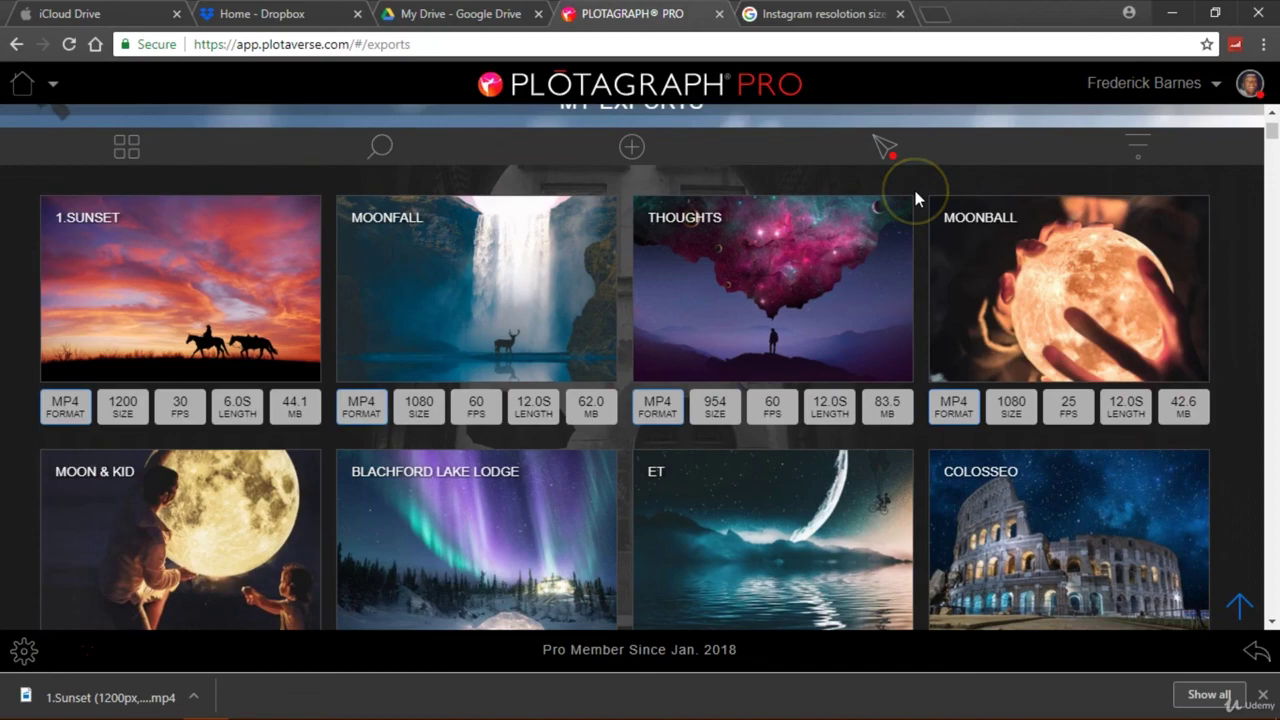
{"action": "mouse_move", "coordinate": [162, 300]}
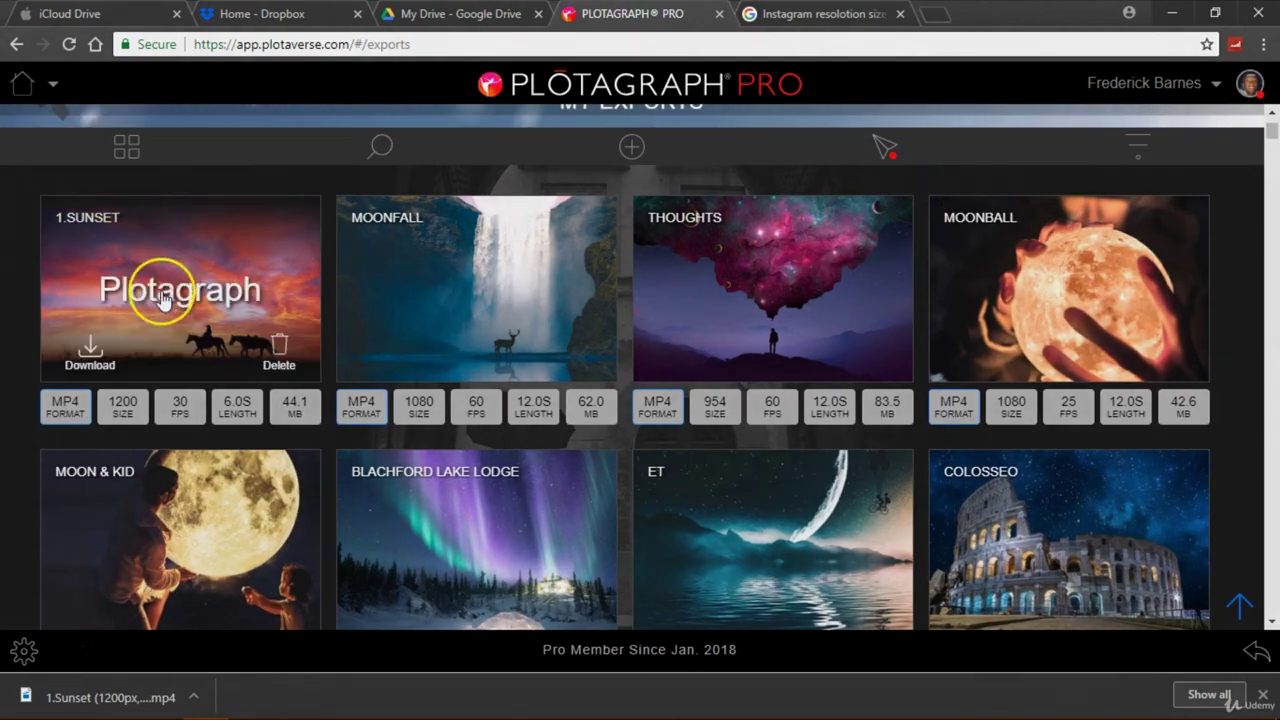